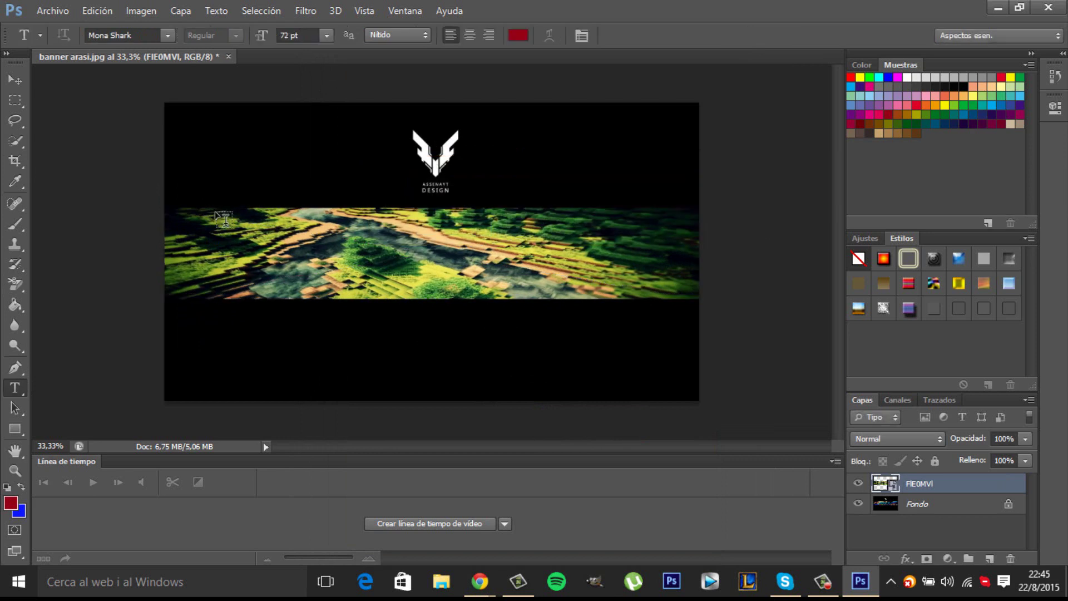
# Step: Add the title "OUSSI CRITICAS" in a text box across the landscape strip, with the font size set to 300 pt
pyautogui.moveTo(204, 209); pyautogui.dragTo(681, 292)
pyautogui.write('OUSSII CRITICAS')
pyautogui.moveTo(339, 291); pyautogui.dragTo(172, 225)
pyautogui.click(327, 35)
pyautogui.click(307, 35)
pyautogui.write('300')
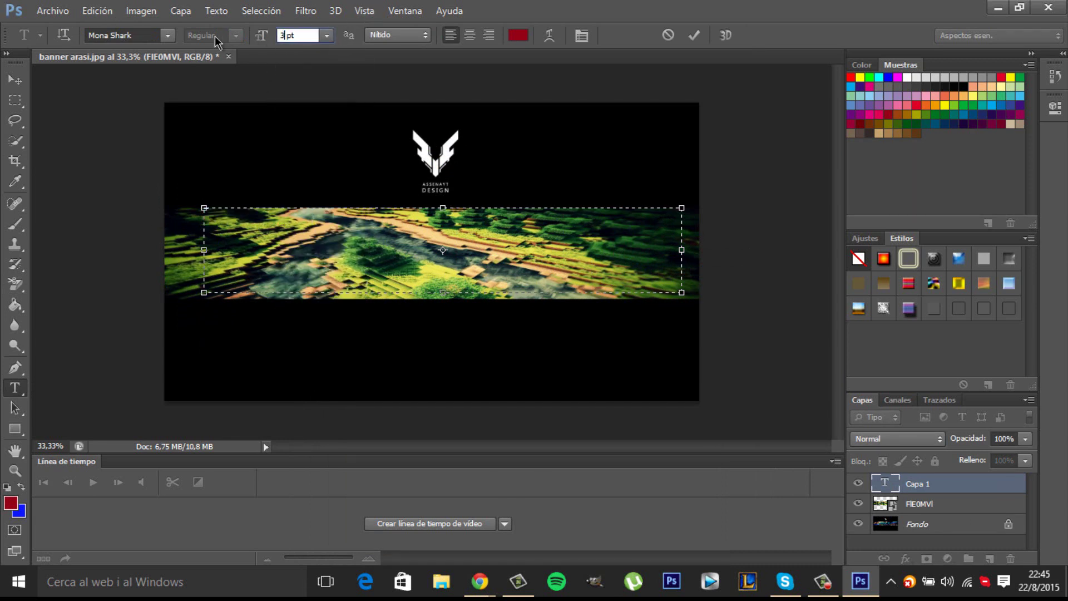
pyautogui.press('Return')
pyautogui.click(415, 231)
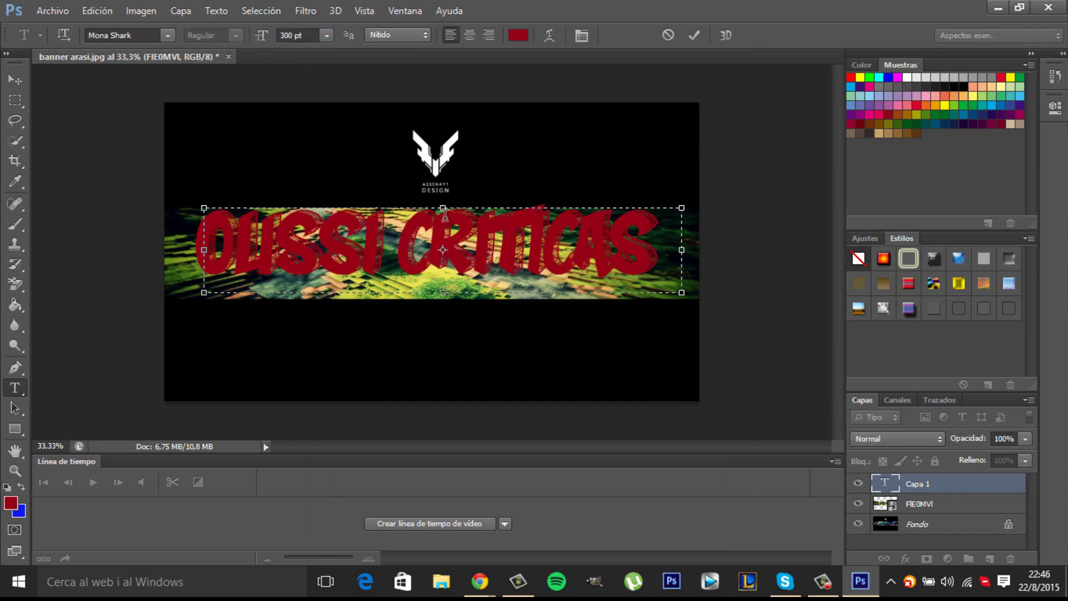
# Step: Set the title's font size to 270 pt and shift its text box slightly to the left
pyautogui.hotkey('ctrl', 'a')
pyautogui.click(281, 30)
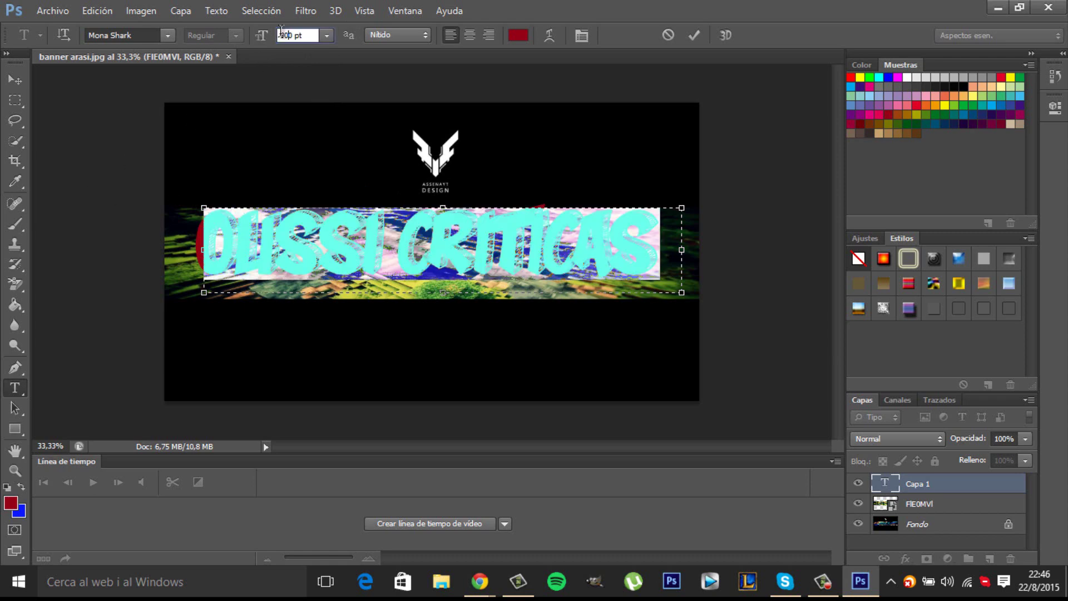
pyautogui.write('250')
pyautogui.press('BackSpace')
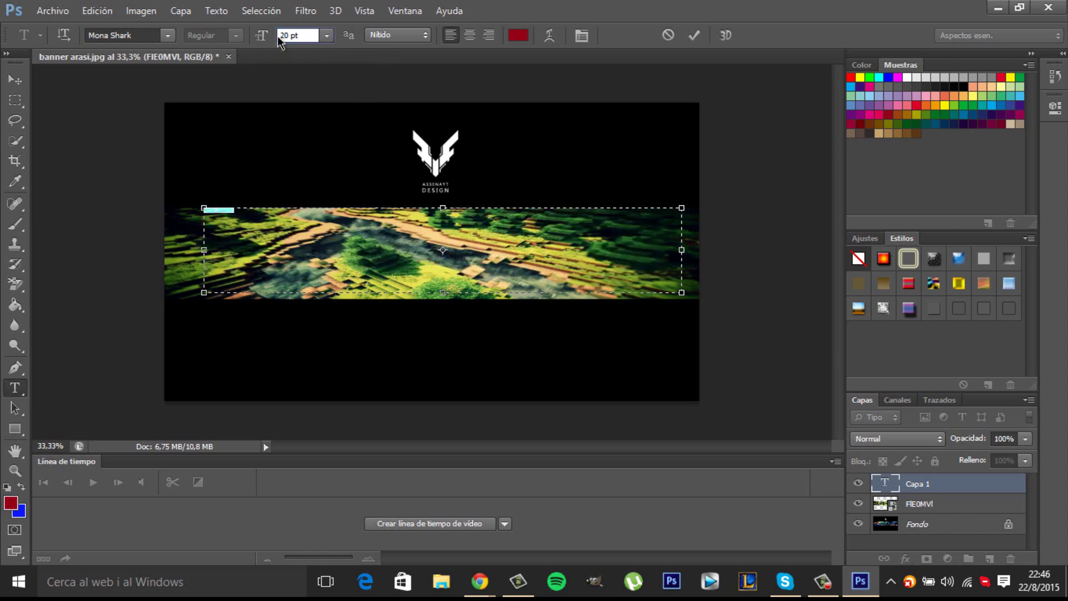
pyautogui.write('7')
pyautogui.click(394, 217)
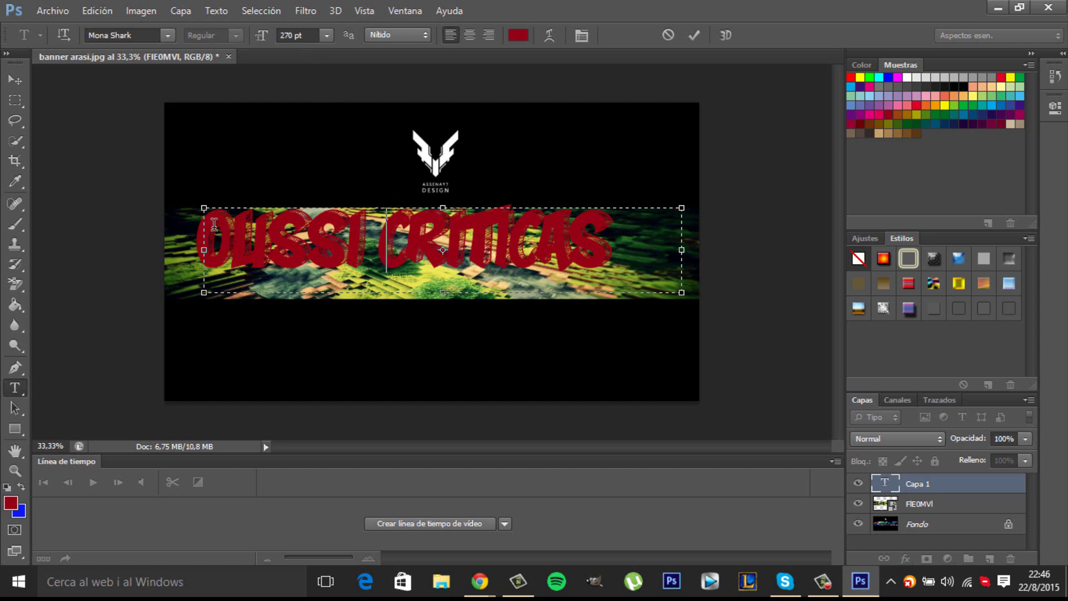
pyautogui.moveTo(678, 251); pyautogui.dragTo(676, 250)
pyautogui.moveTo(201, 250); pyautogui.dragTo(198, 250)
pyautogui.click(524, 256)
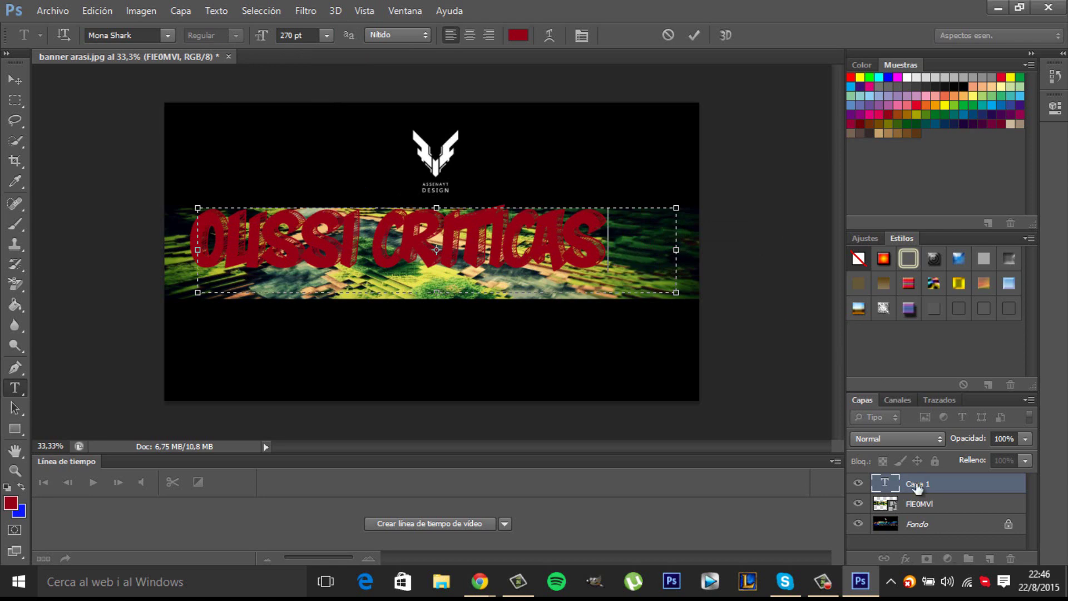
pyautogui.click(952, 487)
pyautogui.doubleClick(973, 484)
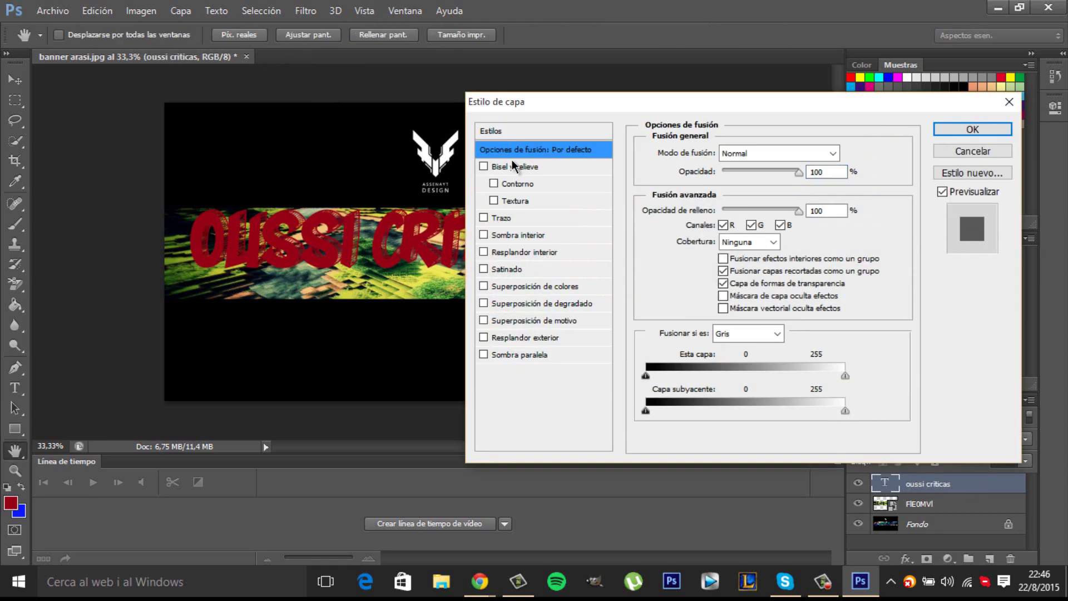
pyautogui.click(484, 218)
pyautogui.click(501, 218)
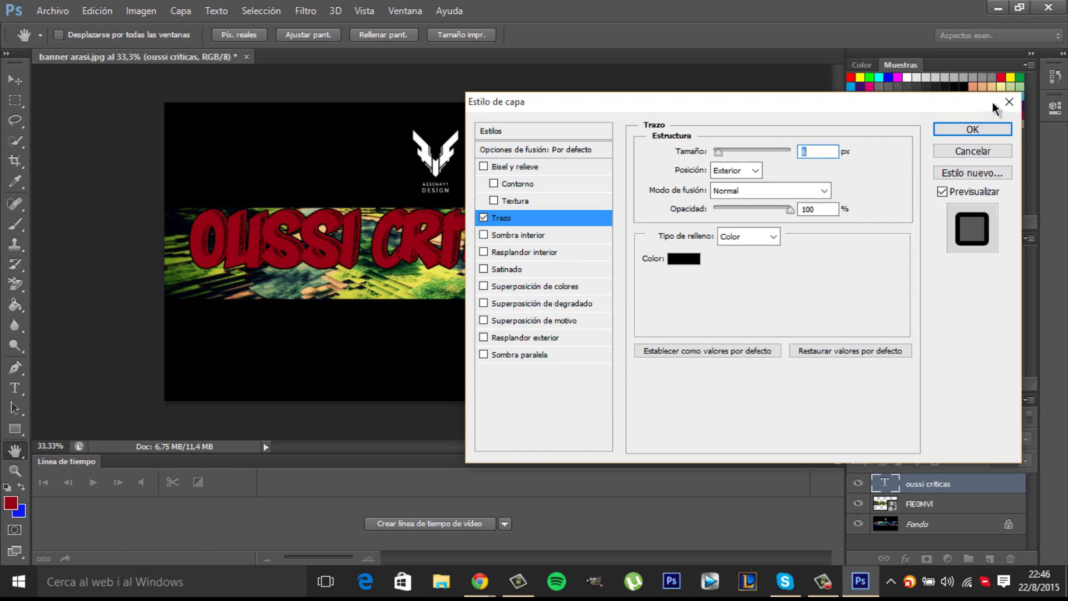
pyautogui.click(1009, 102)
# Step: Recolour the whole title text with the dark green swatch
pyautogui.doubleClick(591, 247)
pyautogui.tripleClick(609, 237)
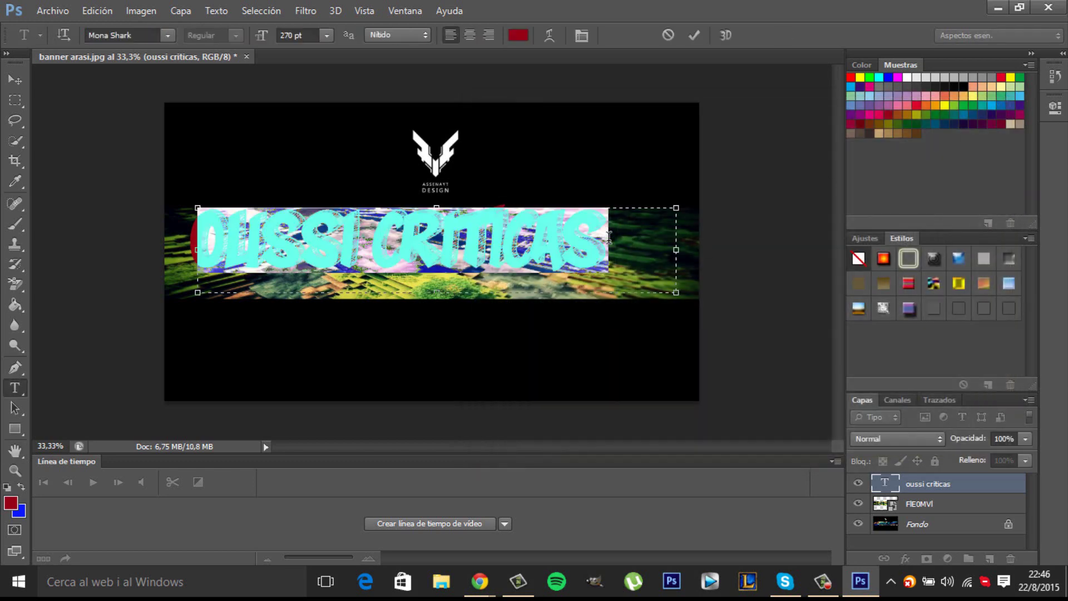
pyautogui.click(871, 76)
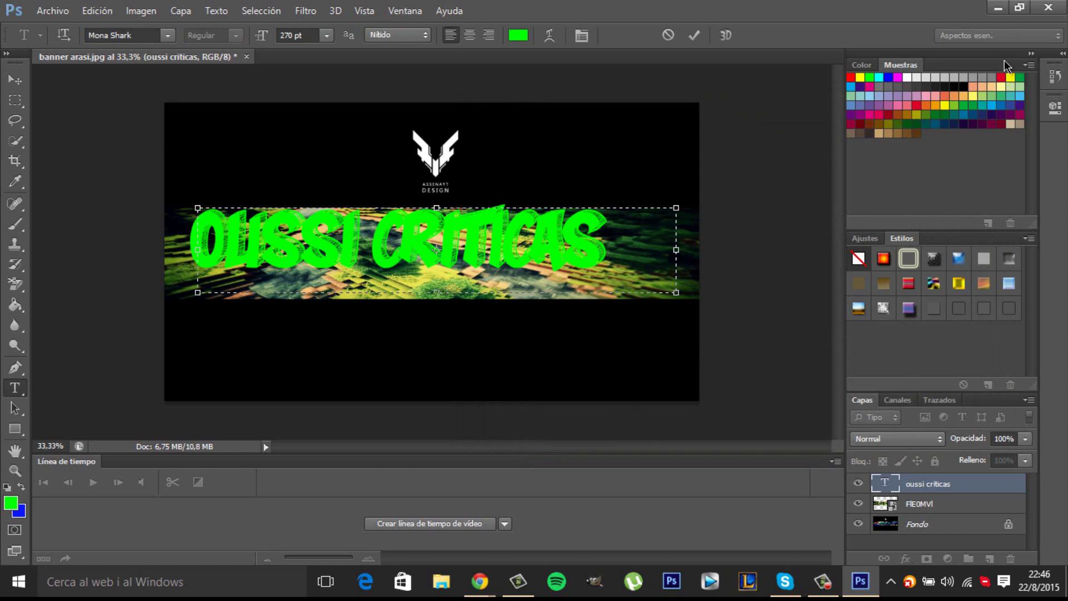
pyautogui.click(1020, 77)
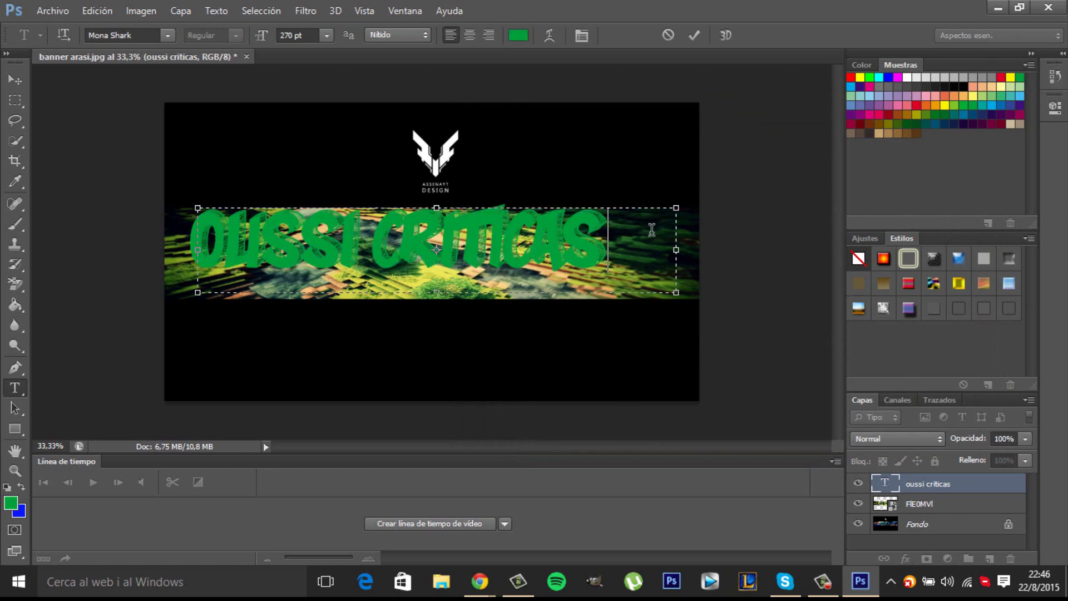
# Step: Give the title layer a black exterior stroke and a drop shadow with a distance of 32 px
pyautogui.doubleClick(1010, 485)
pyautogui.click(483, 218)
pyautogui.click(559, 219)
pyautogui.moveTo(716, 151); pyautogui.dragTo(719, 150)
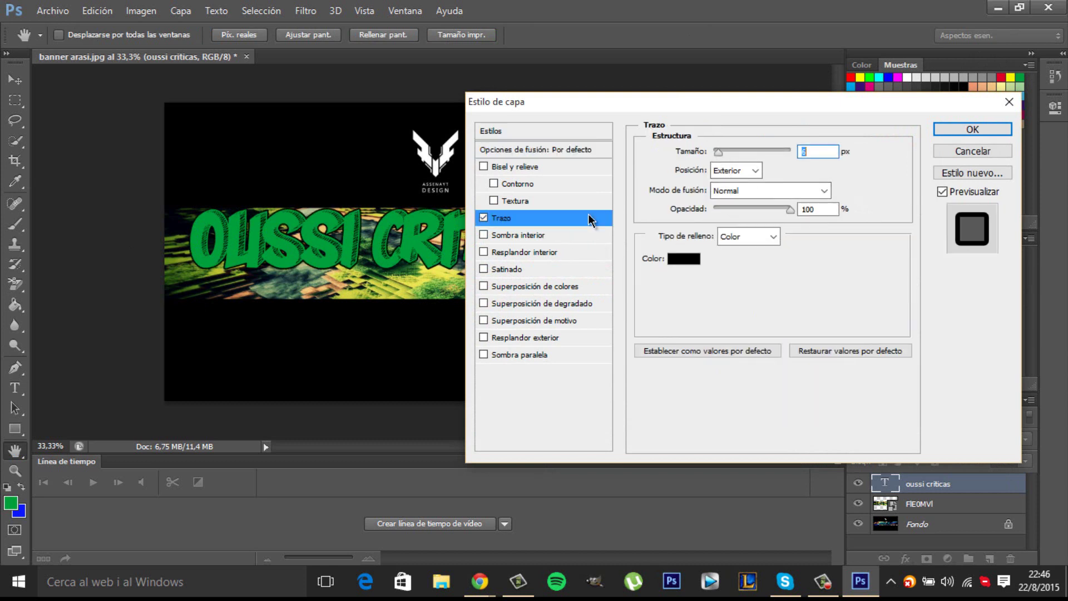
pyautogui.click(483, 354)
pyautogui.click(555, 356)
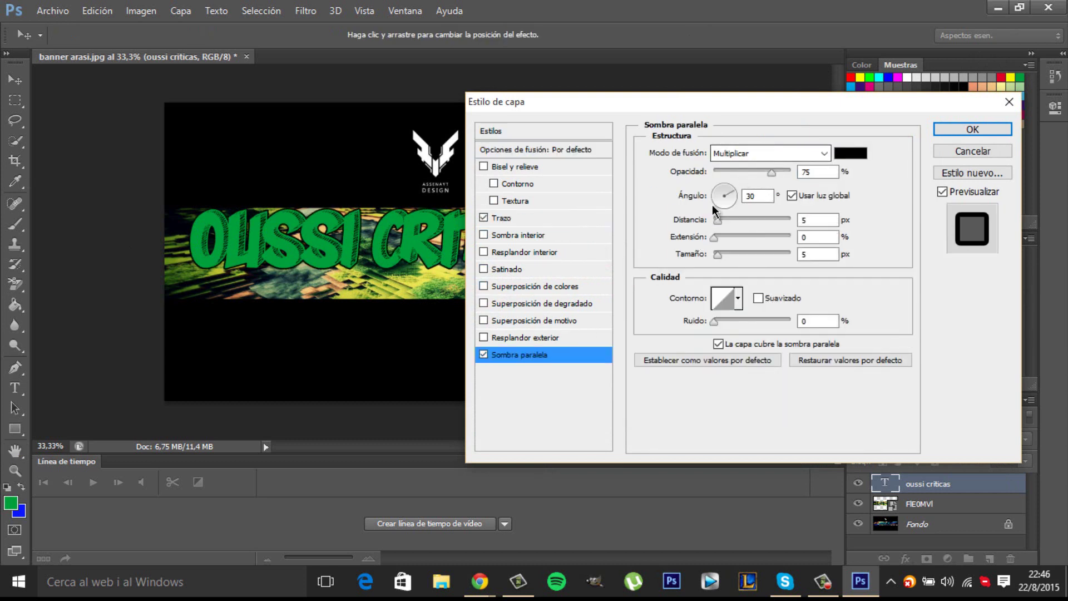
pyautogui.moveTo(719, 218); pyautogui.dragTo(740, 226)
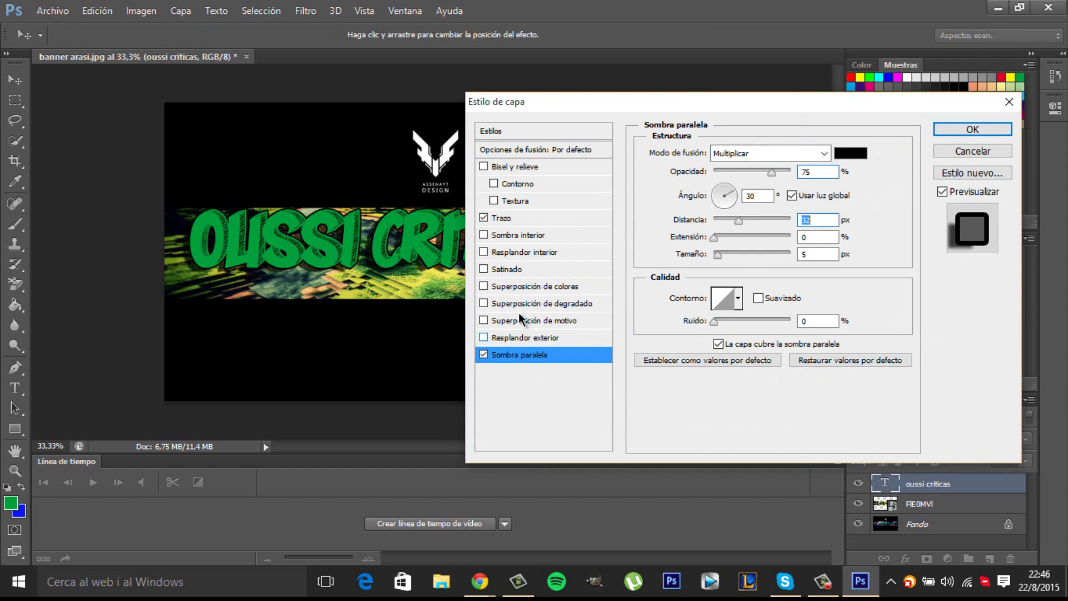
# Step: Add a gradient overlay to the title using the black-blue-white preset and apply the layer style
pyautogui.click(523, 304)
pyautogui.click(759, 192)
pyautogui.click(746, 195)
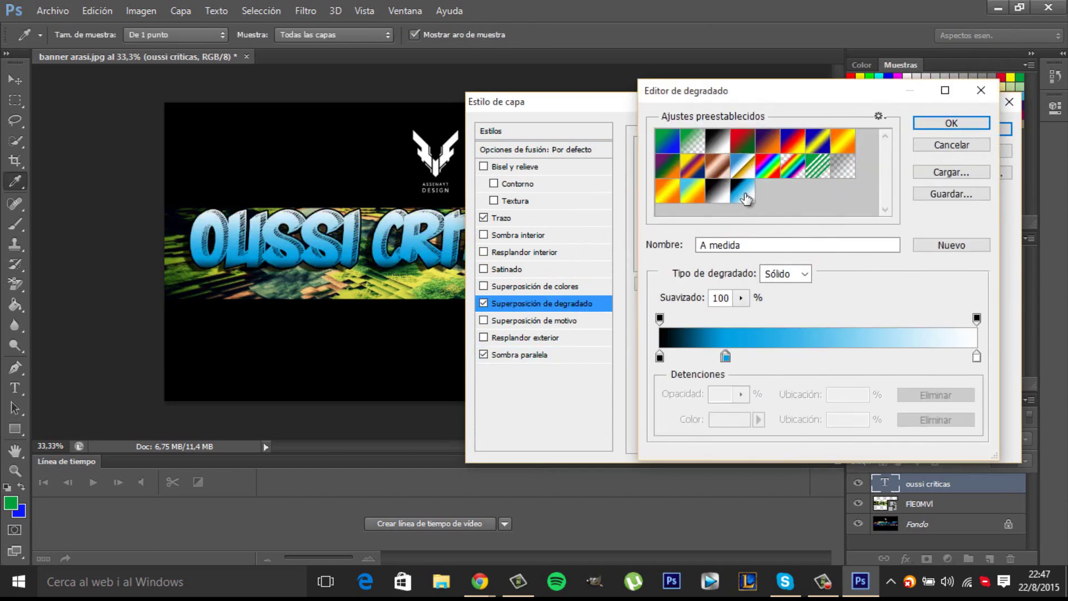
pyautogui.click(952, 123)
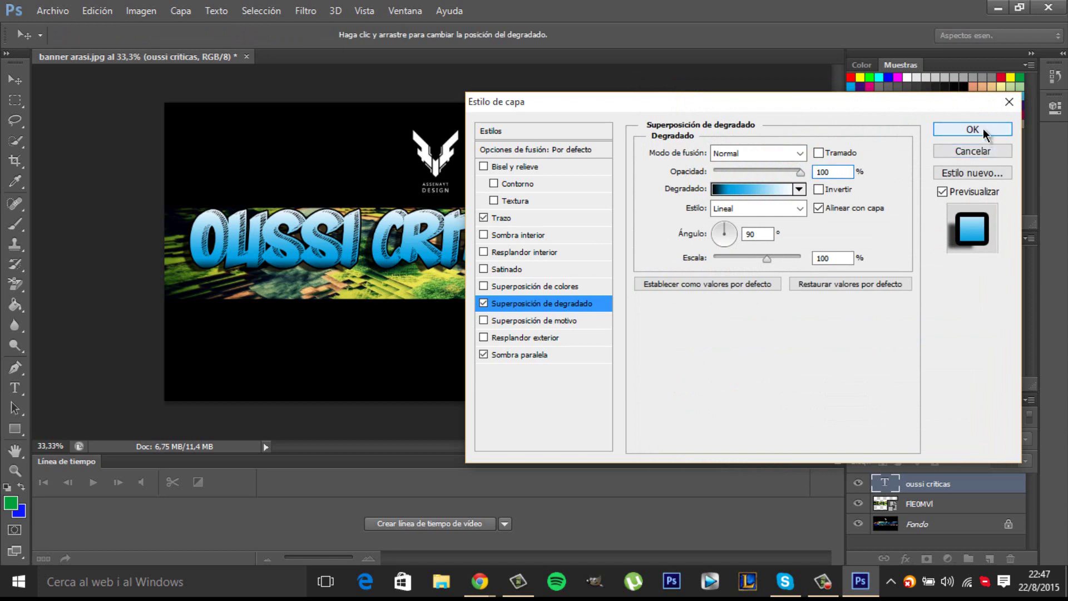
pyautogui.click(983, 128)
# Step: Duplicate the title layer and widen the copy's text box at both sides, out to the strip's far edge
pyautogui.rightClick(927, 488)
pyautogui.click(562, 105)
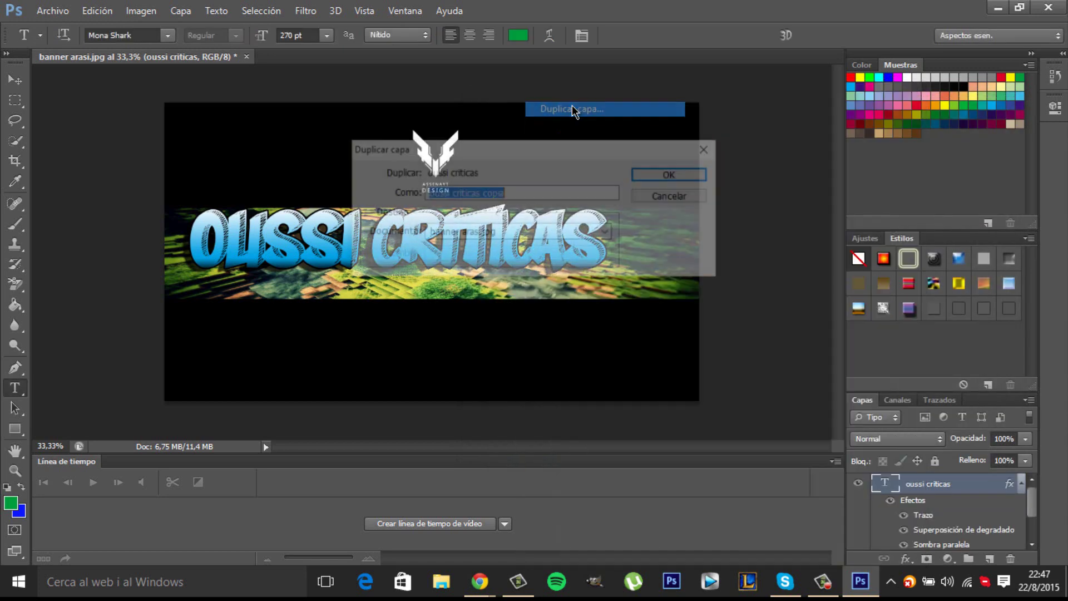
pyautogui.press('Return')
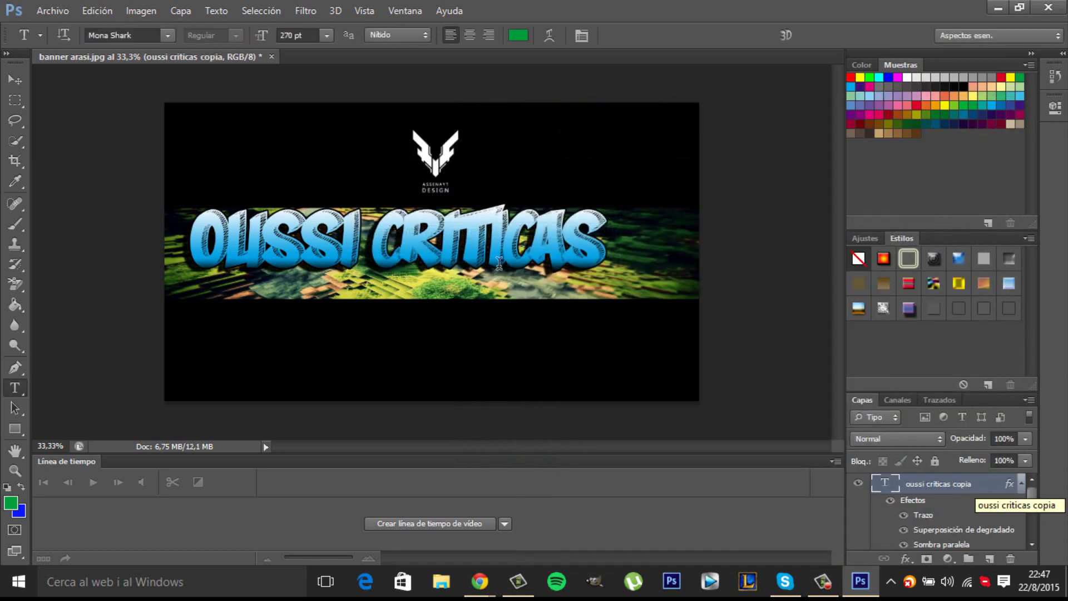
pyautogui.click(669, 206)
pyautogui.moveTo(677, 249); pyautogui.dragTo(700, 250)
pyautogui.moveTo(198, 250); pyautogui.dragTo(186, 249)
# Step: Set the font size of the duplicated title text to 300 pt
pyautogui.moveTo(617, 244); pyautogui.dragTo(258, 59)
pyautogui.click(289, 35)
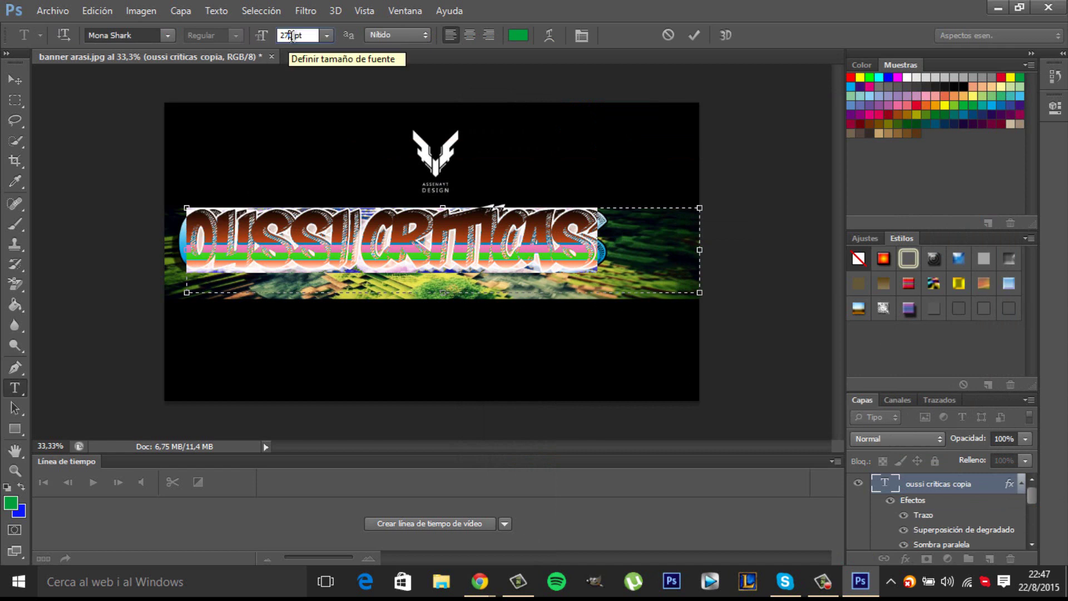
pyautogui.doubleClick(290, 35)
pyautogui.write('3900')
pyautogui.press('BackSpace')
pyautogui.press('BackSpace')
pyautogui.press('BackSpace')
pyautogui.write('00')
pyautogui.press('Return')
pyautogui.click(519, 234)
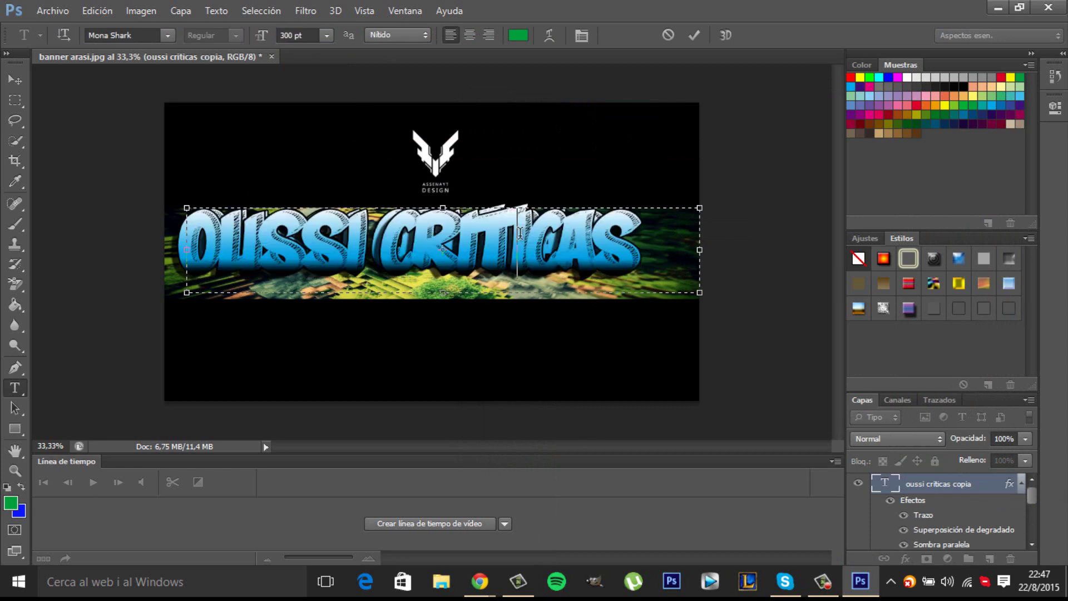
# Step: Move the enlarged title copy below the original title layer and set its opacity to 37%
pyautogui.moveTo(983, 489); pyautogui.dragTo(976, 548)
pyautogui.moveTo(981, 512); pyautogui.dragTo(946, 482)
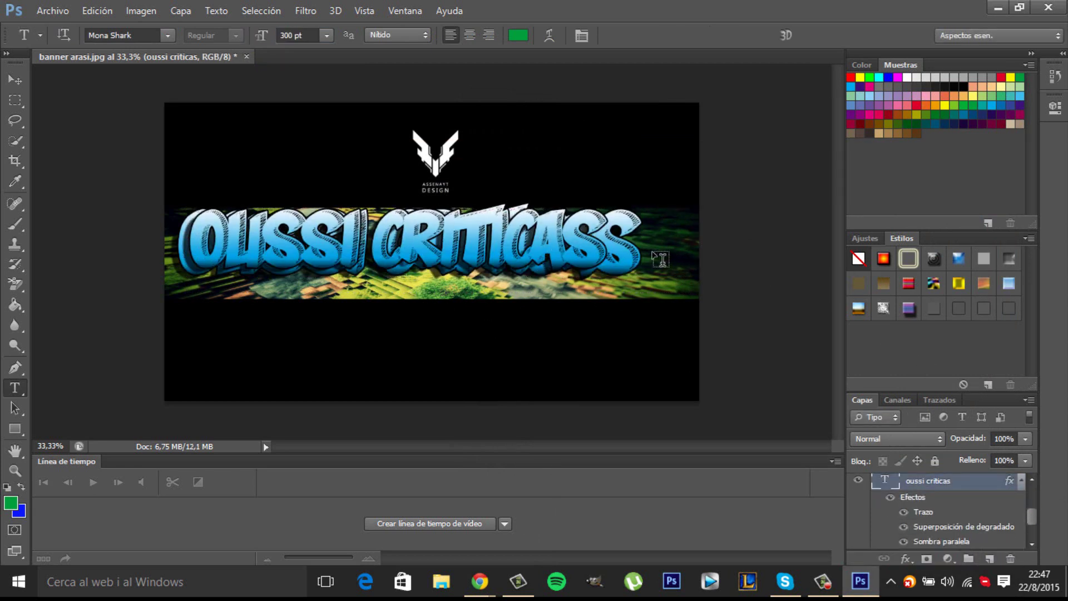
pyautogui.scroll(2, 968, 502)
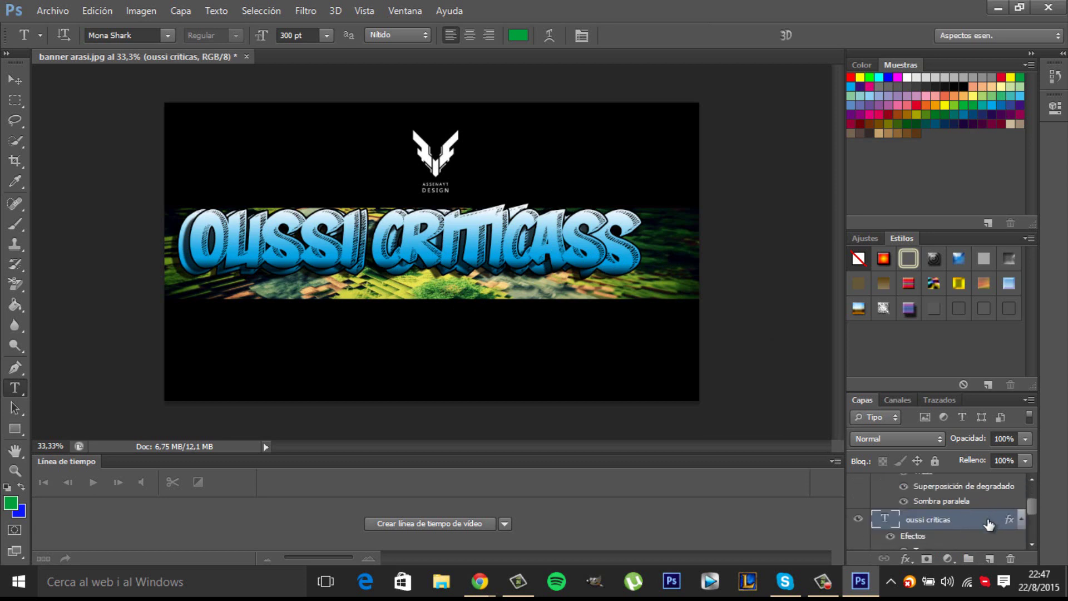
pyautogui.click(1026, 438)
pyautogui.moveTo(1027, 455); pyautogui.dragTo(976, 456)
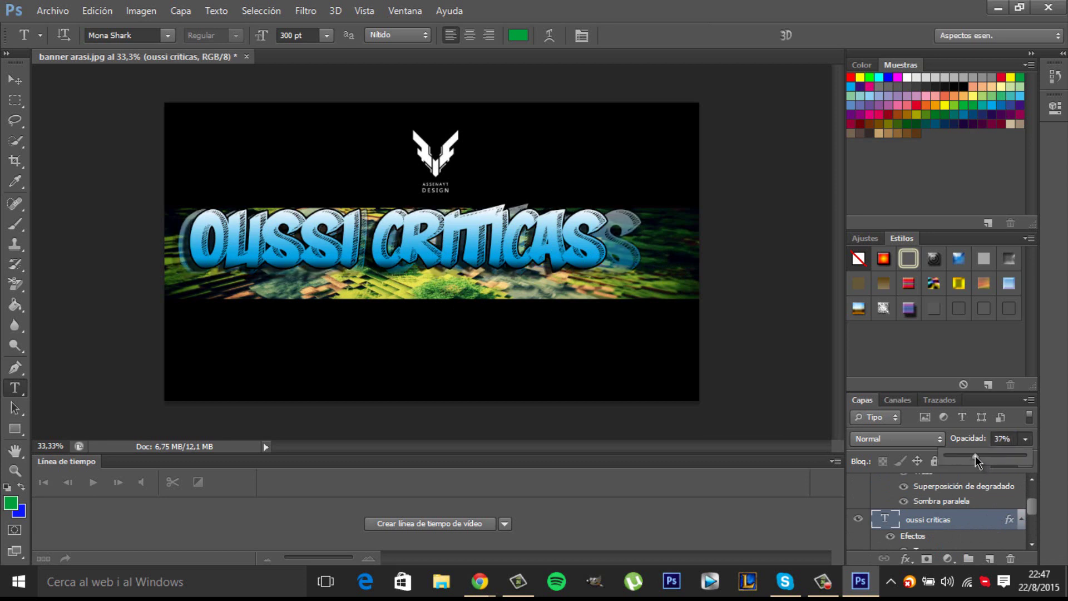
# Step: Replace the A before the final S in the faded title copy with an S, and extend its text box slightly left
pyautogui.click(629, 236)
pyautogui.click(627, 233)
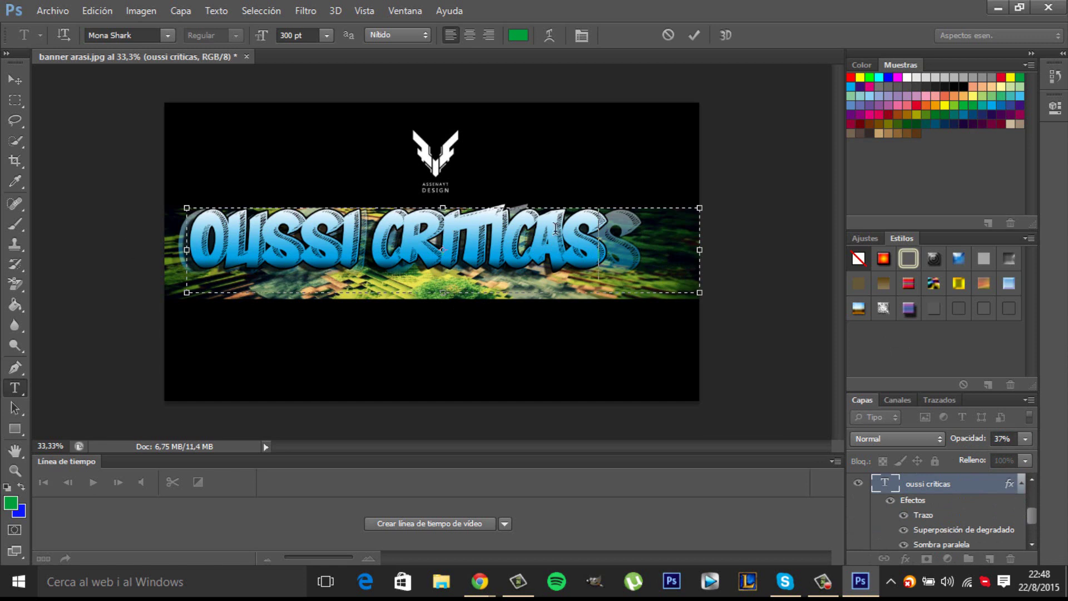
pyautogui.press('BackSpace')
pyautogui.write('s')
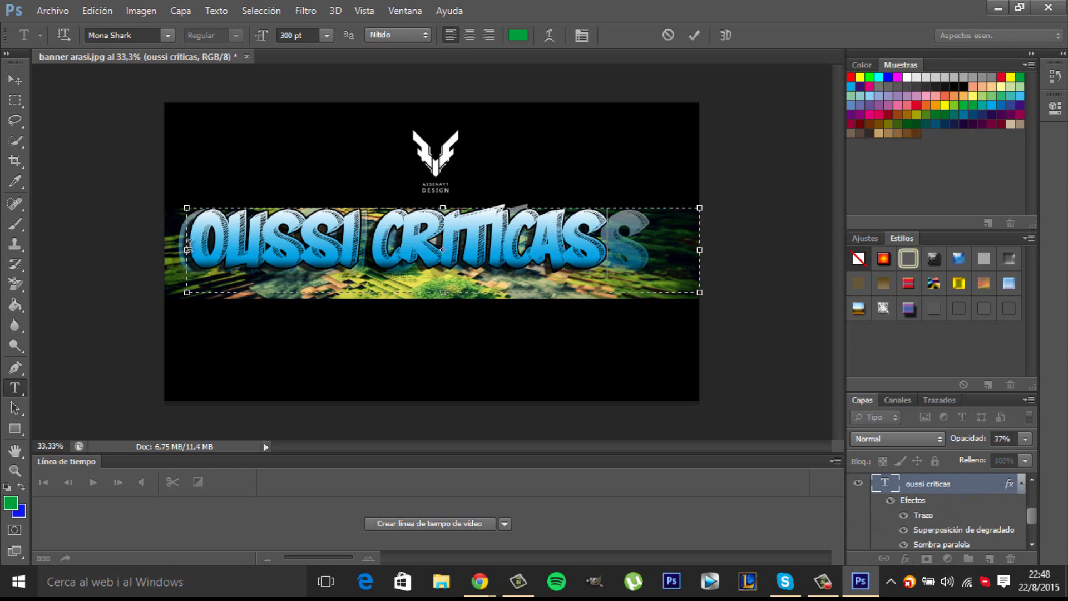
pyautogui.moveTo(187, 251); pyautogui.dragTo(179, 250)
pyautogui.click(677, 264)
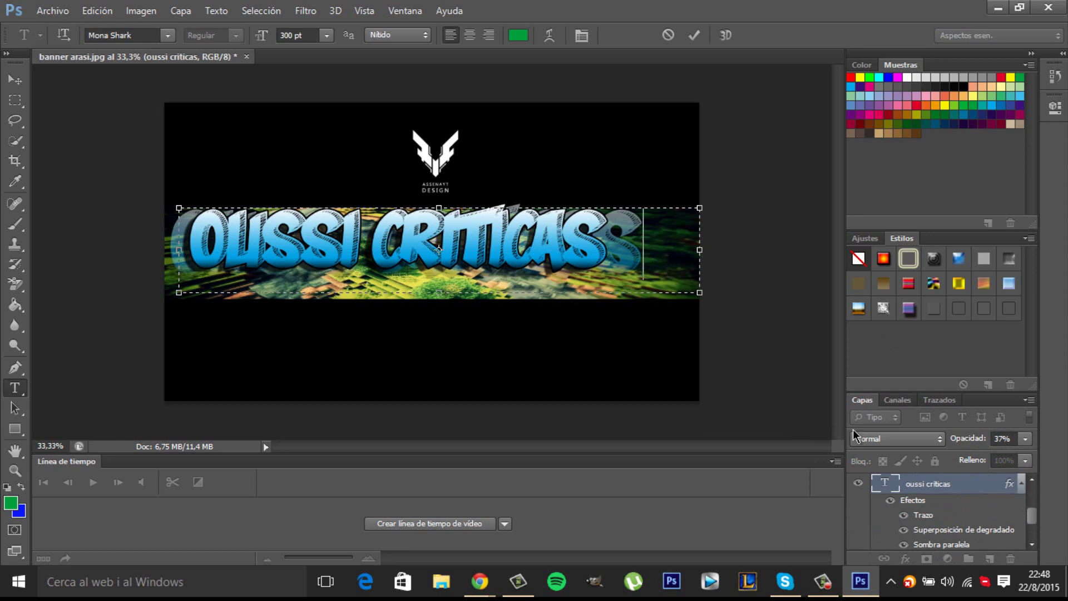
pyautogui.click(15, 79)
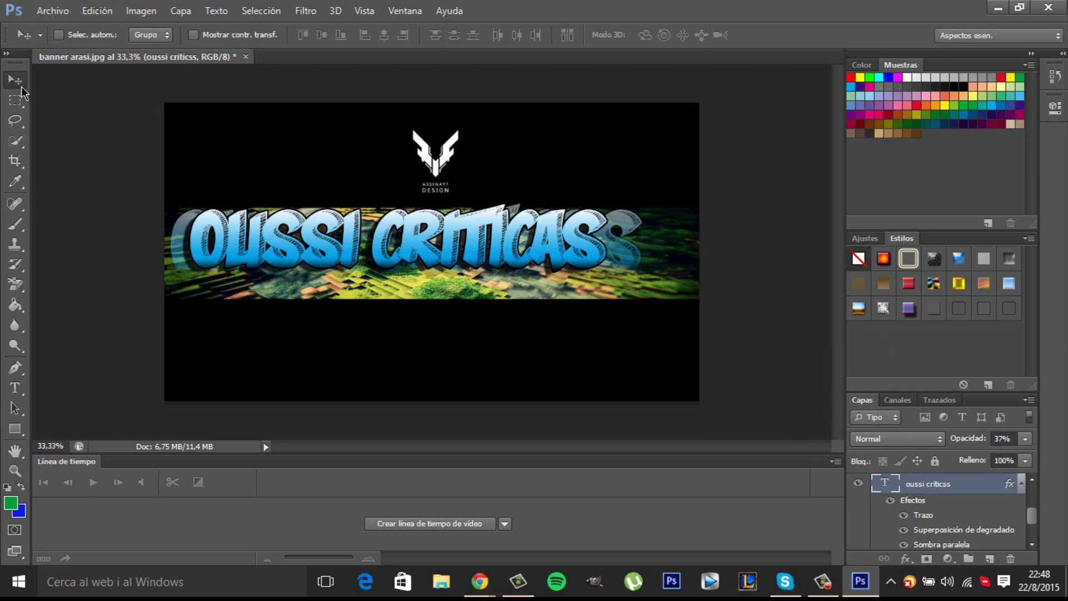
pyautogui.click(17, 389)
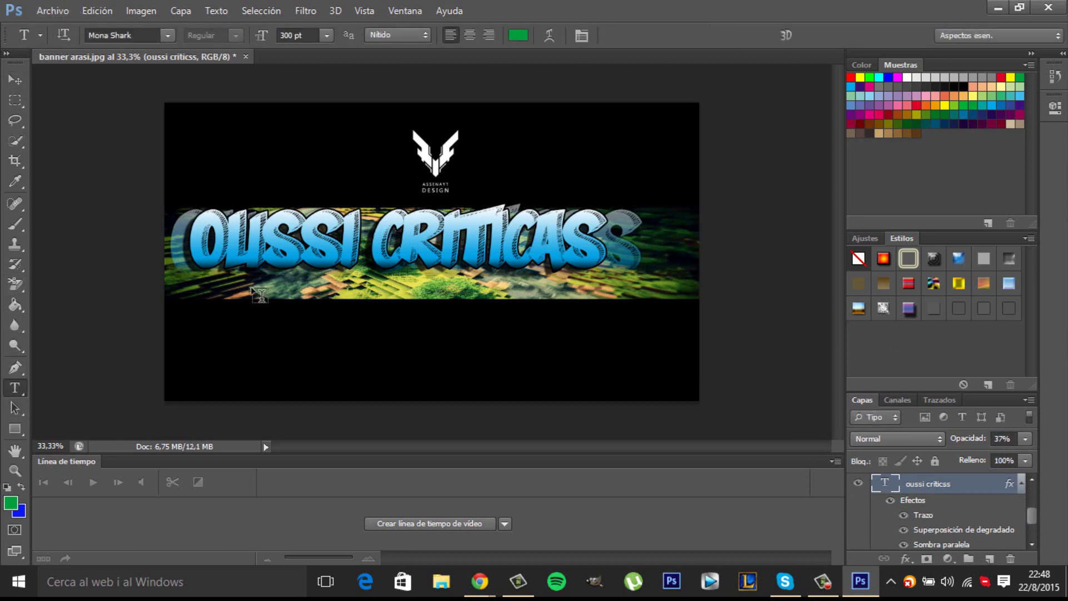
# Step: Place the image facebooklogo.png from the desktop into the banner
pyautogui.click(52, 13)
pyautogui.click(88, 264)
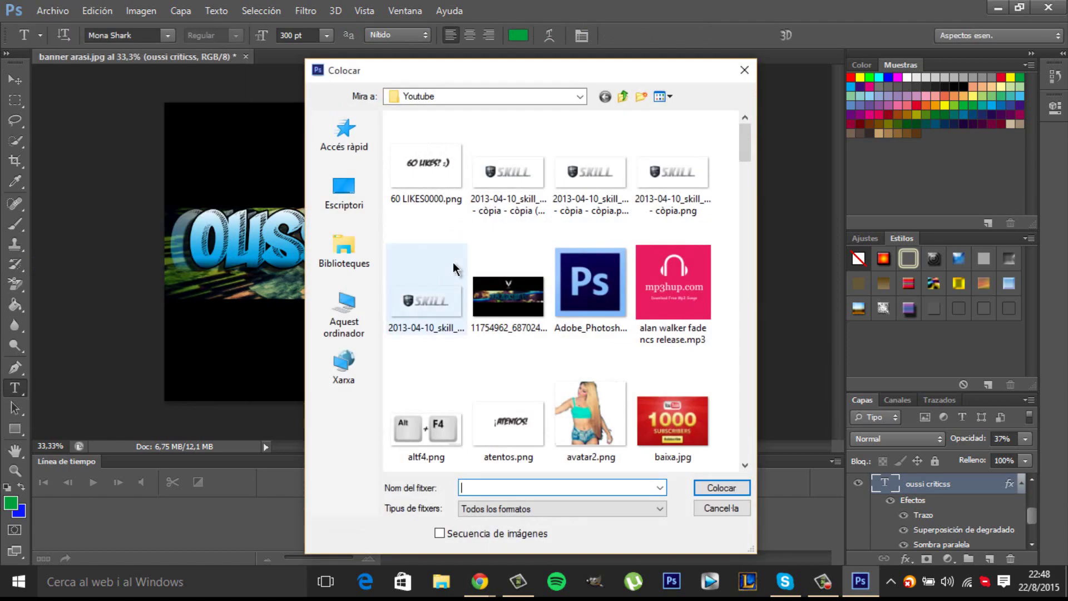
pyautogui.click(344, 192)
pyautogui.scroll(-10, 486, 229)
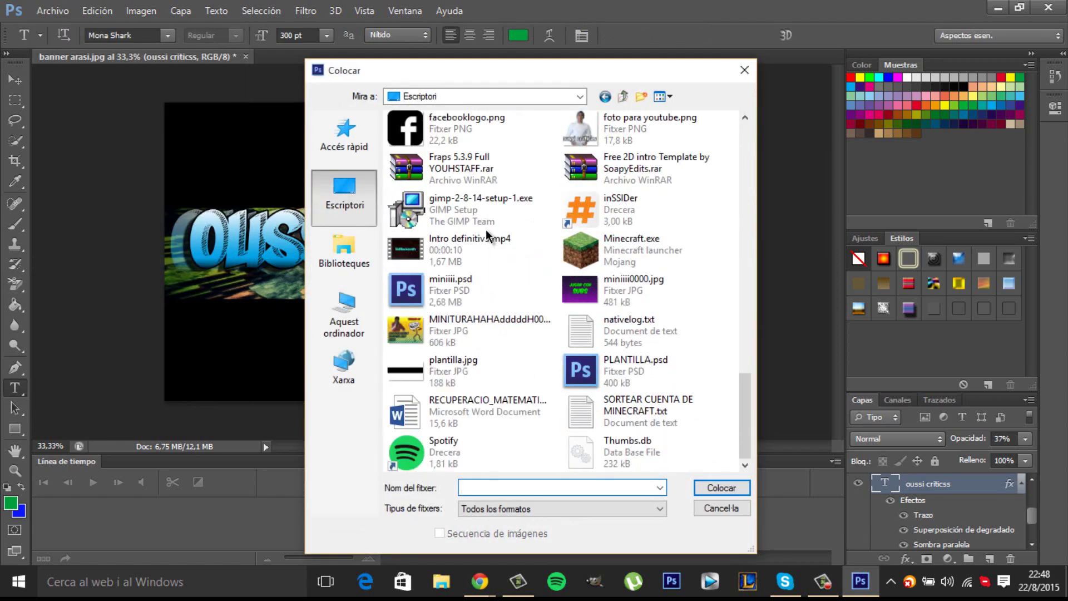
pyautogui.scroll(2, 493, 238)
pyautogui.doubleClick(488, 390)
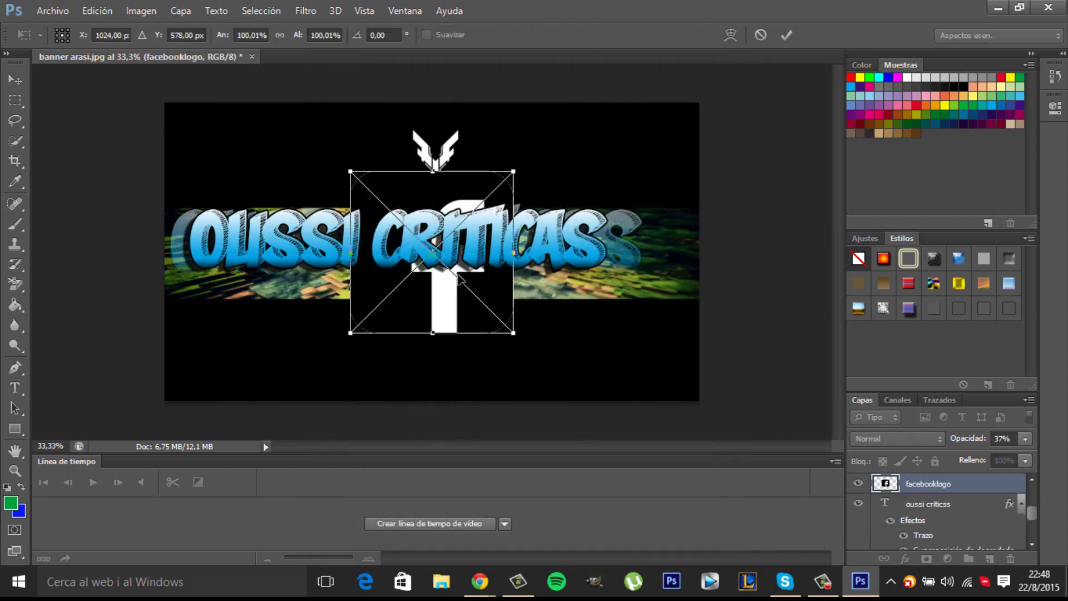
# Step: Scale the Facebook logo down to about 17% and place it under the first word of the title
pyautogui.moveTo(517, 168); pyautogui.dragTo(312, 292)
pyautogui.moveTo(373, 316); pyautogui.dragTo(289, 285)
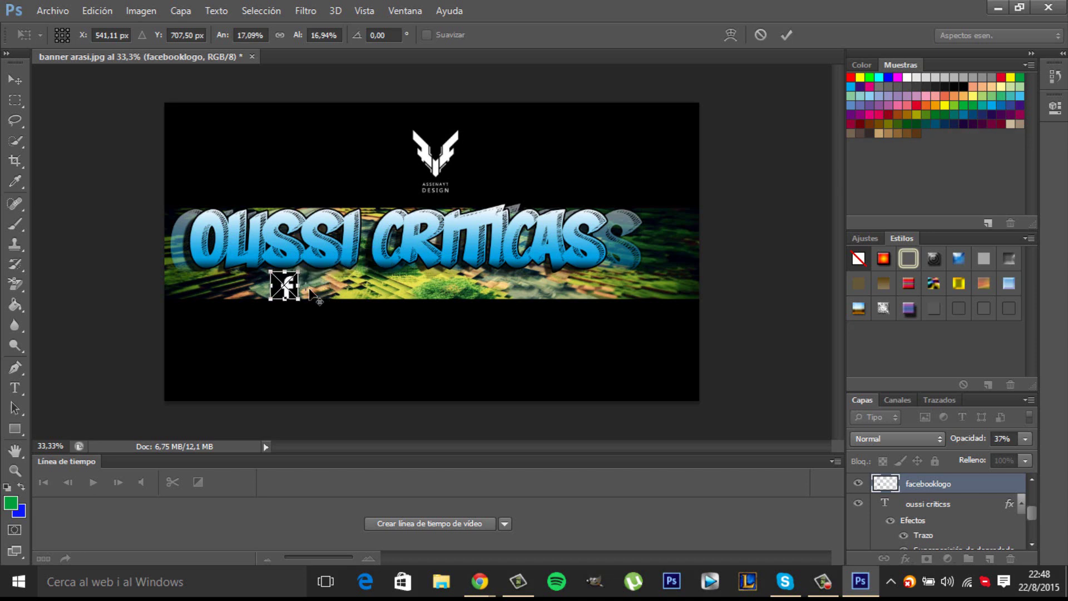
pyautogui.click(15, 80)
pyautogui.press('Return')
pyautogui.click(15, 388)
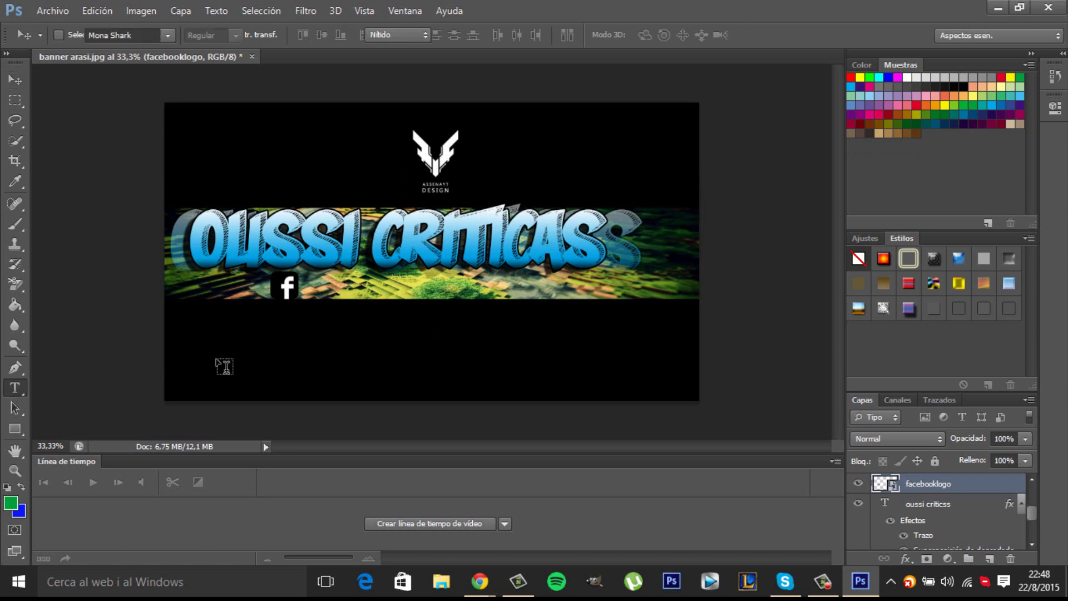
pyautogui.click(307, 274)
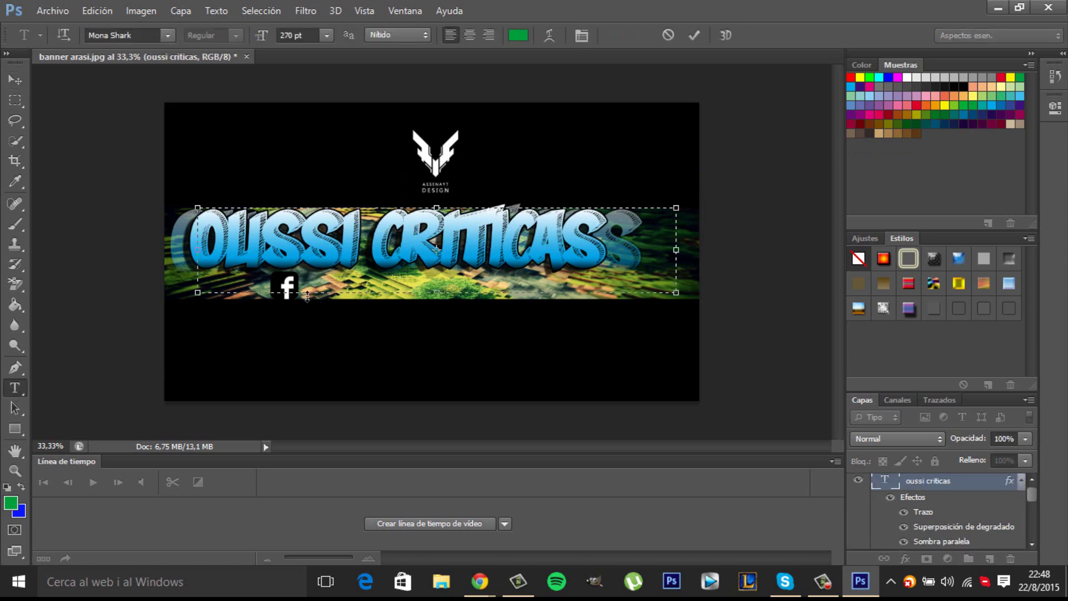
pyautogui.click(15, 386)
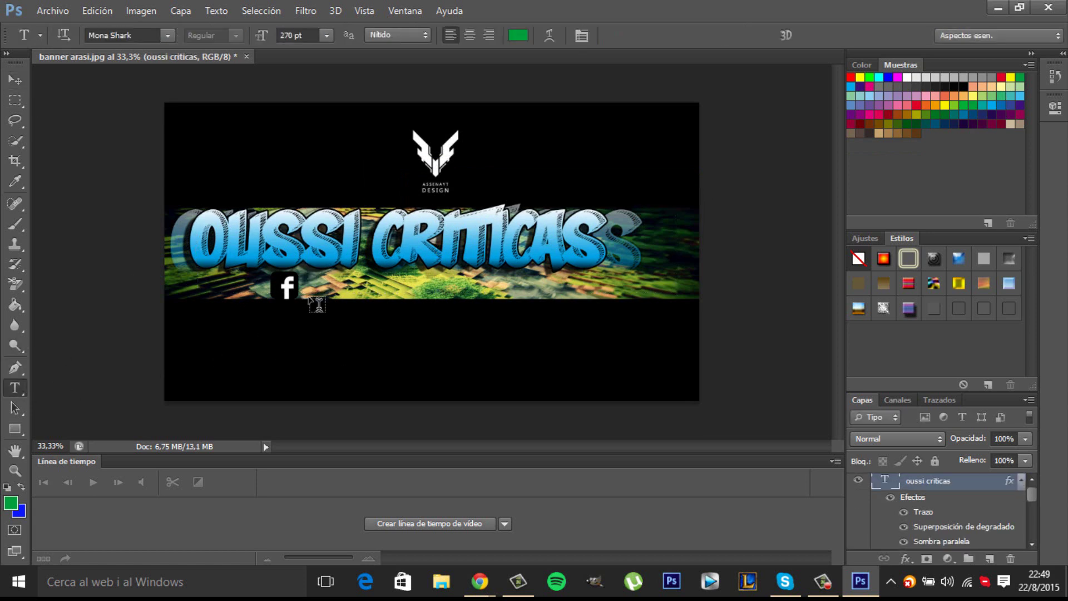
# Step: Create a text box beside the Facebook logo, using the Gill Sans Ultra Bold font at 60 pt
pyautogui.moveTo(309, 299); pyautogui.dragTo(547, 274)
pyautogui.click(167, 35)
pyautogui.scroll(10, 203, 177)
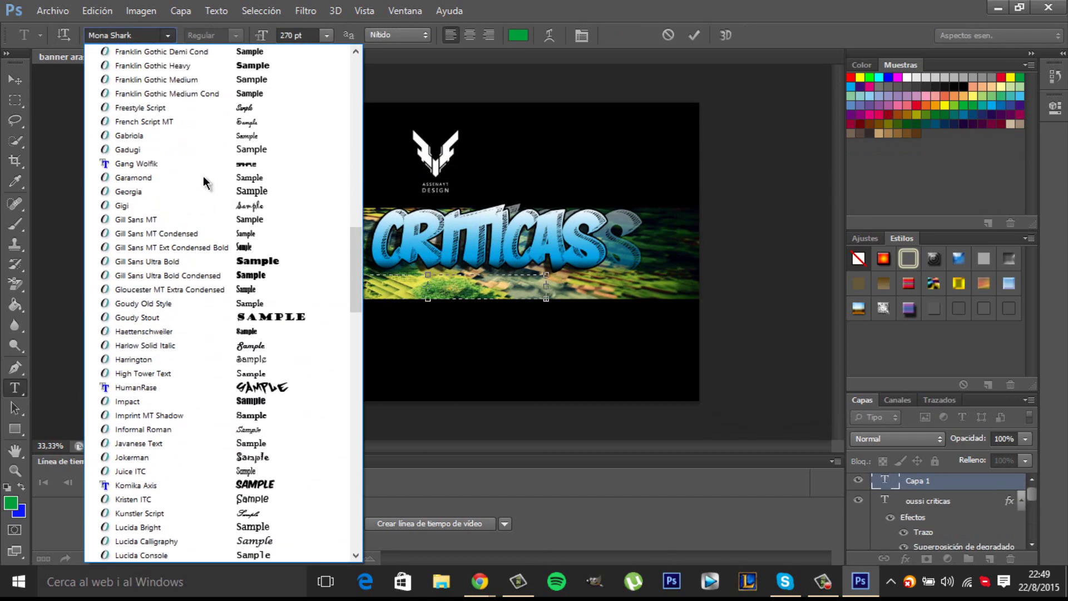
pyautogui.click(320, 265)
pyautogui.click(285, 35)
pyautogui.write('2')
pyautogui.press('Return')
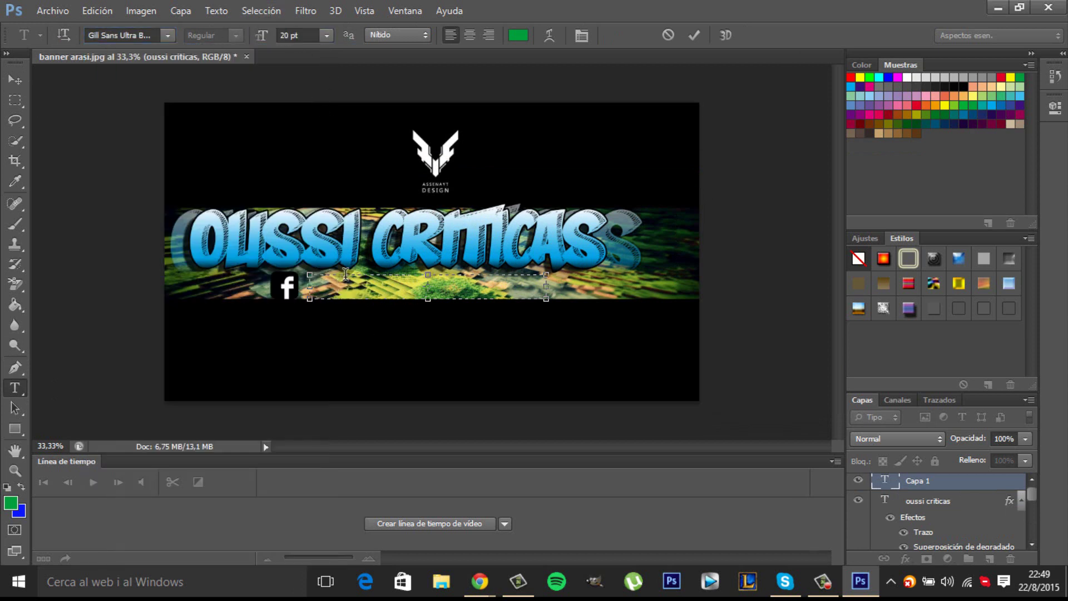
pyautogui.click(325, 35)
# Step: Enter "facebook.com/oussicriticas" beside the Facebook logo, widening and lowering the text box so the address fits on one line
pyautogui.click(328, 283)
pyautogui.write('facebook.com/oussicri')
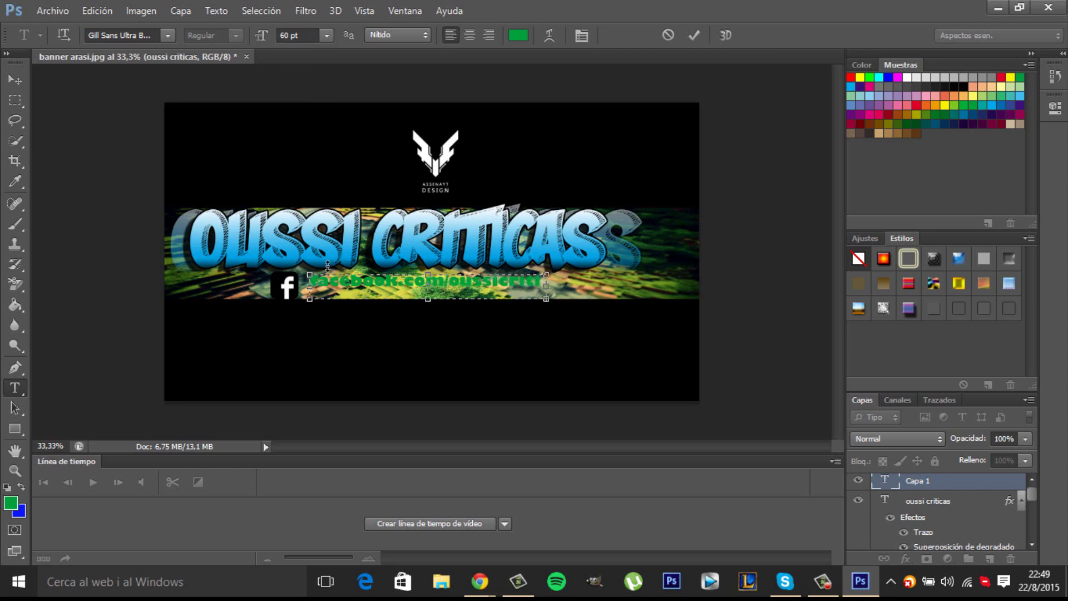
pyautogui.write('ticas')
pyautogui.moveTo(444, 281); pyautogui.dragTo(444, 282)
# Step: Recolour the whole Facebook address dark red and commit the text
pyautogui.moveTo(570, 290); pyautogui.dragTo(272, 273)
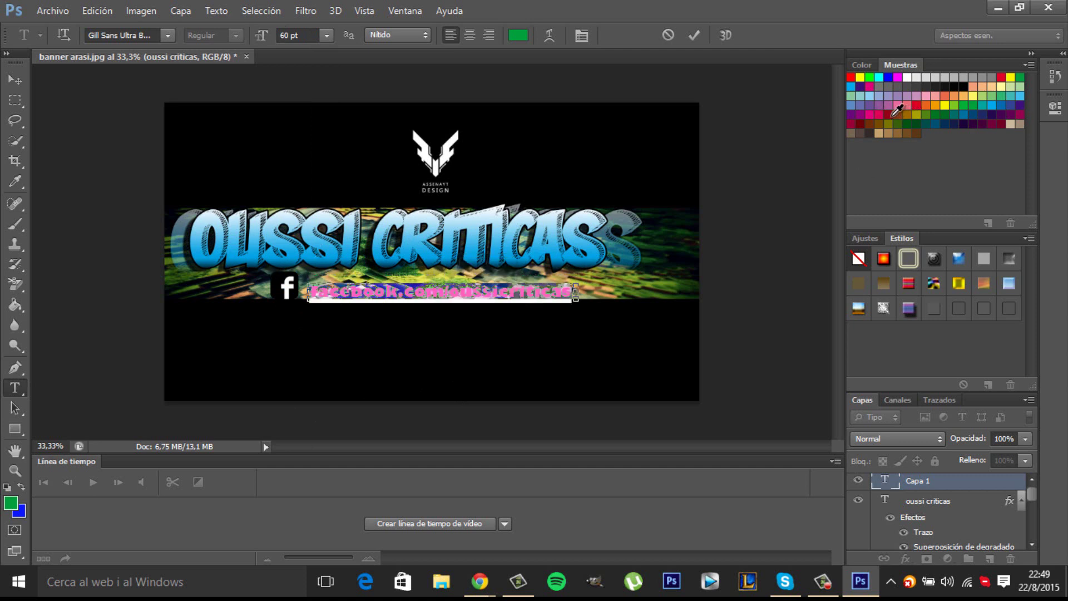
pyautogui.click(893, 114)
pyautogui.click(525, 298)
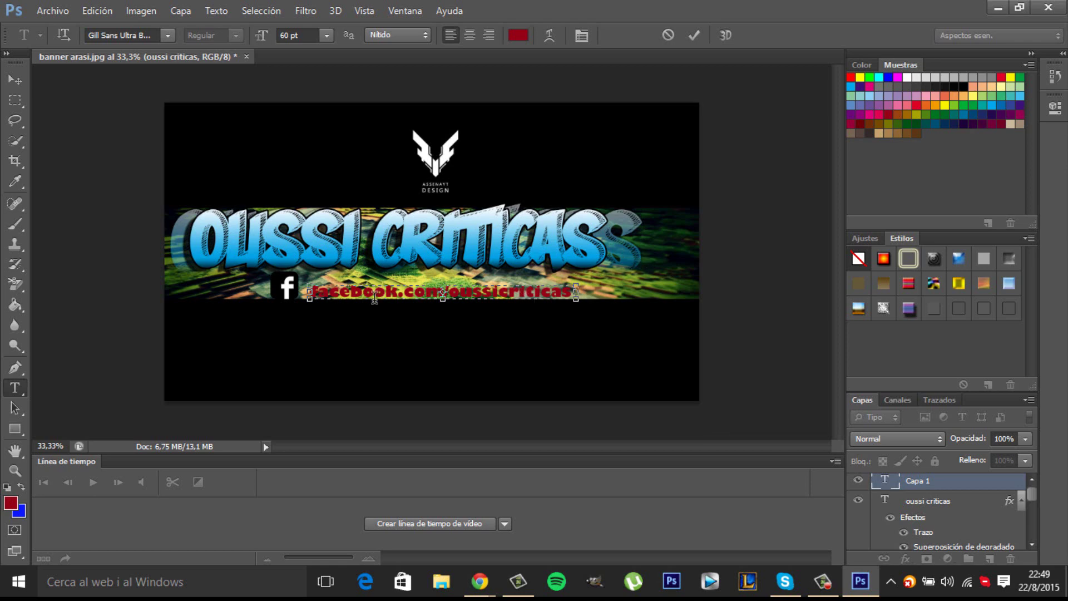
pyautogui.click(15, 81)
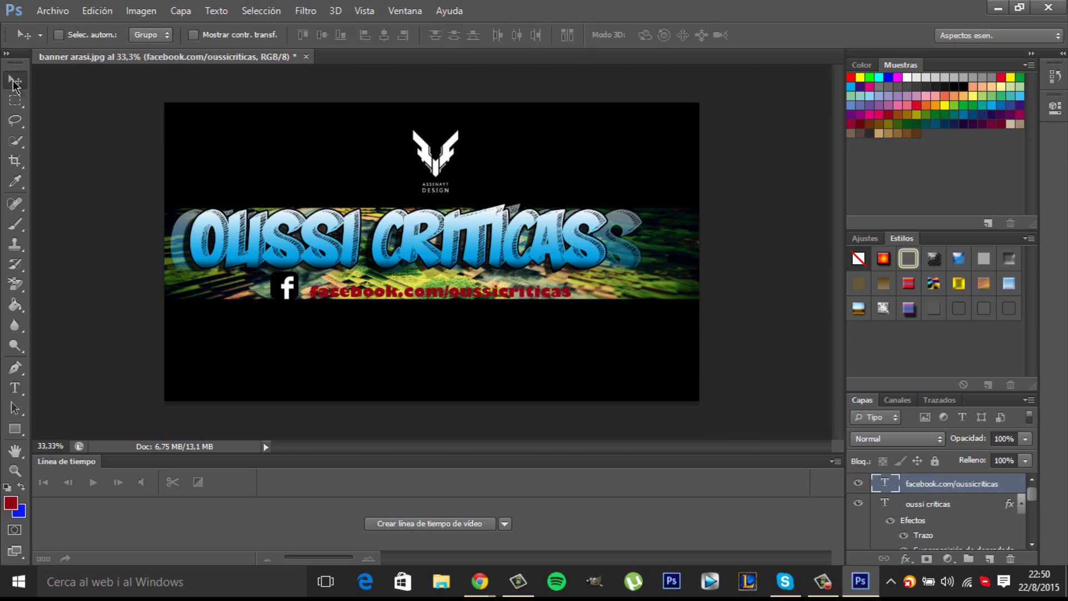
# Step: Place the image foto para youtube.png from the desktop into the banner
pyautogui.click(61, 18)
pyautogui.click(83, 263)
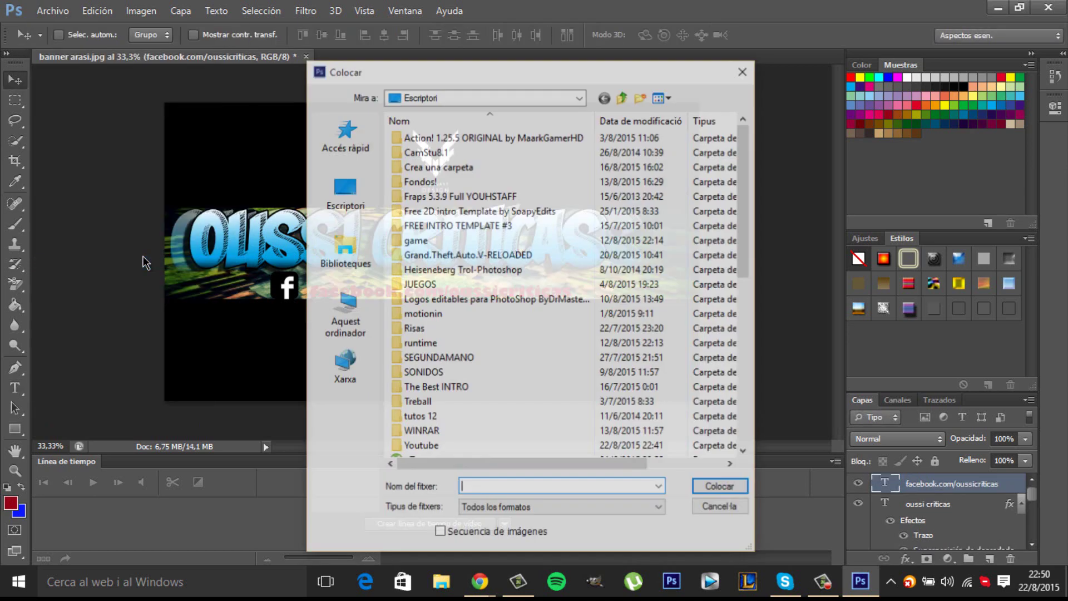
pyautogui.scroll(-10, 462, 276)
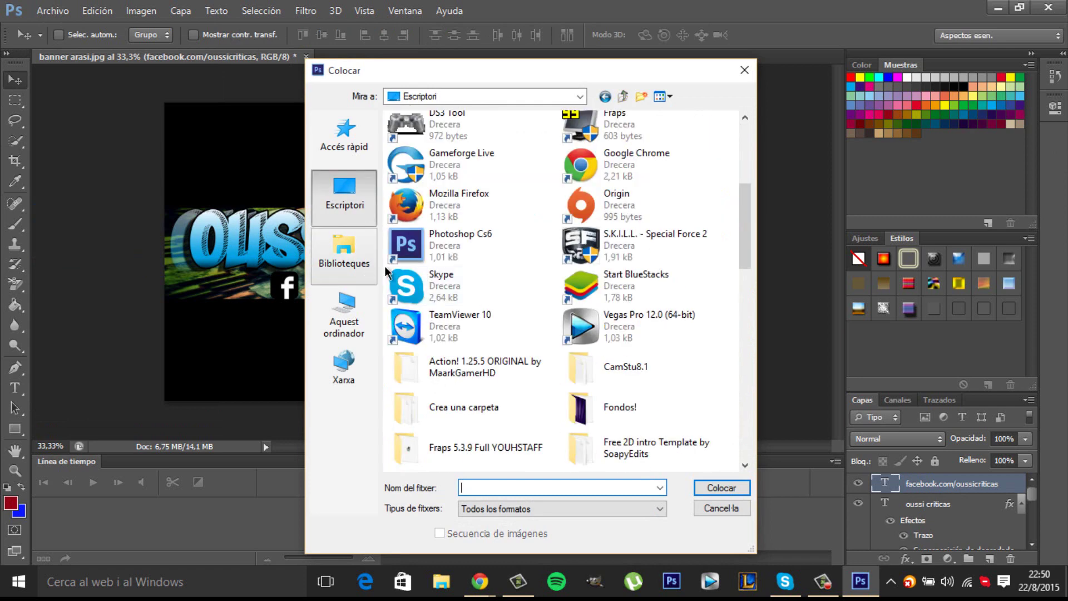
pyautogui.scroll(-4, 566, 352)
pyautogui.doubleClick(646, 163)
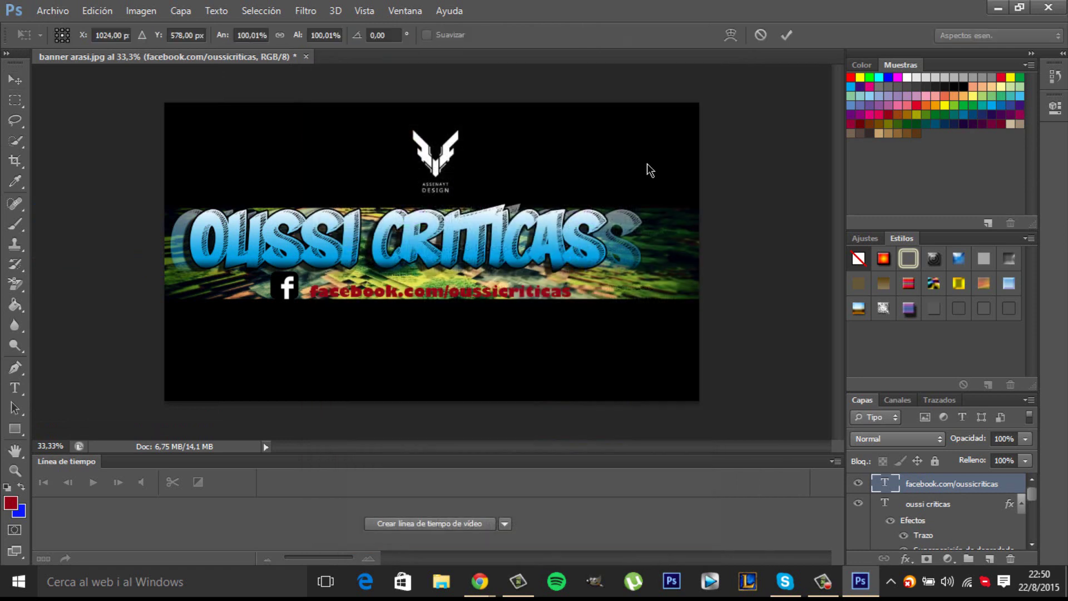
# Step: Scale the placed photo to about 269% wide and 313% high at the banner strip's lower-right corner, and commit it
pyautogui.moveTo(436, 250); pyautogui.dragTo(661, 274)
pyautogui.moveTo(443, 253); pyautogui.dragTo(693, 224)
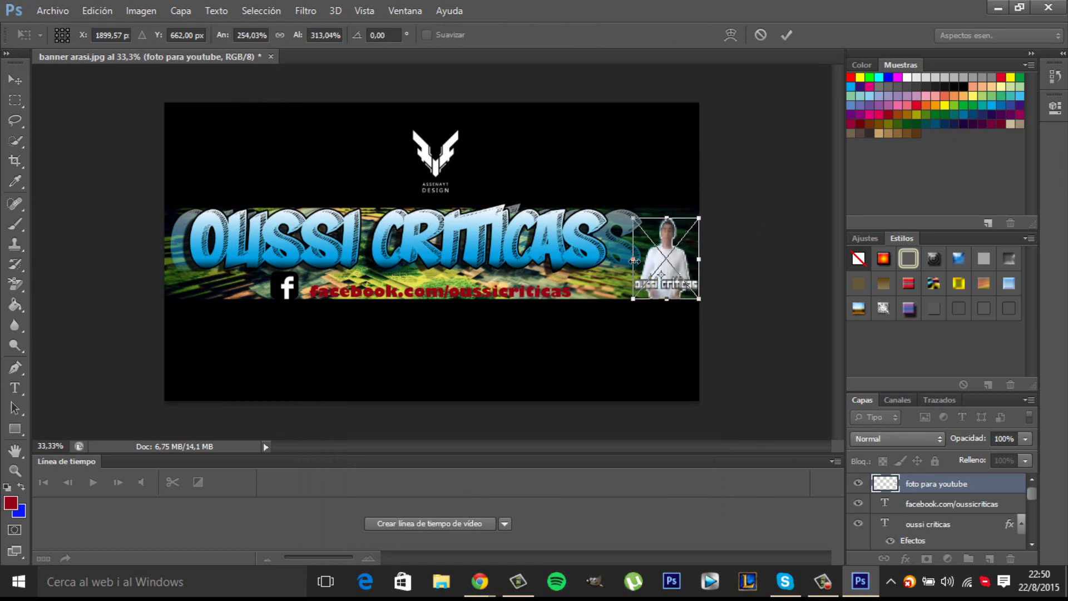
pyautogui.moveTo(631, 259); pyautogui.dragTo(627, 260)
pyautogui.click(15, 79)
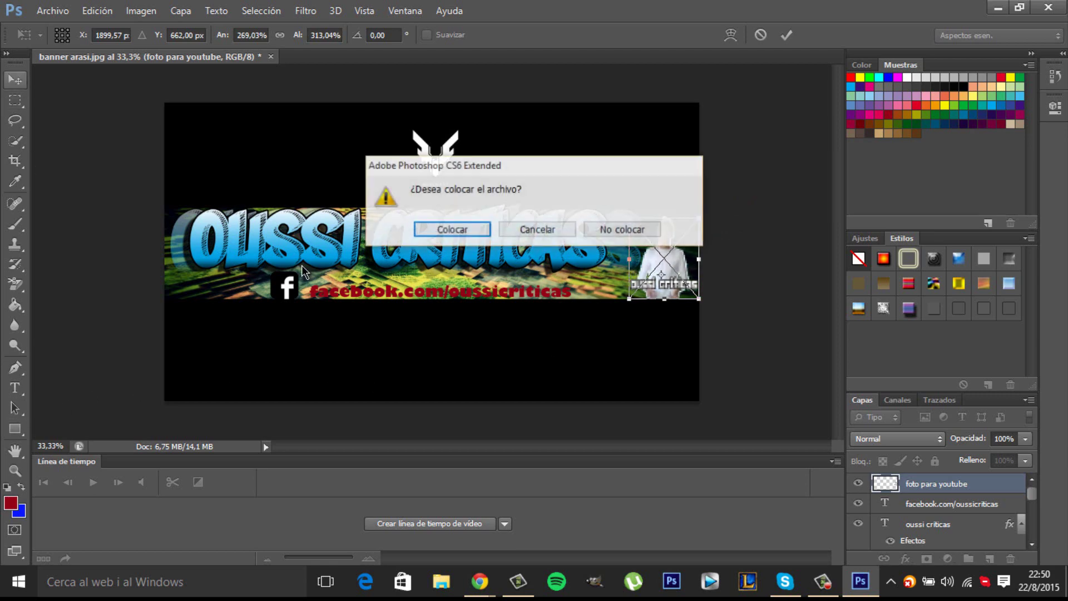
pyautogui.press('Return')
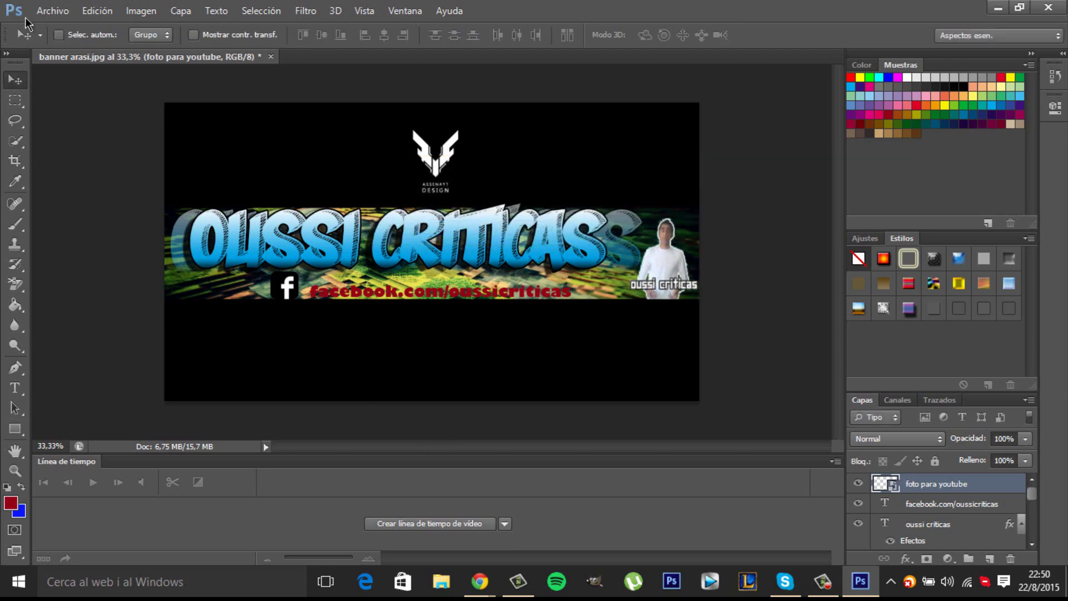
# Step: Export the banner through Render Video as a JPEG image sequence named banneroussicriticas.jpg on the desktop
pyautogui.click(42, 17)
pyautogui.moveTo(120, 300)
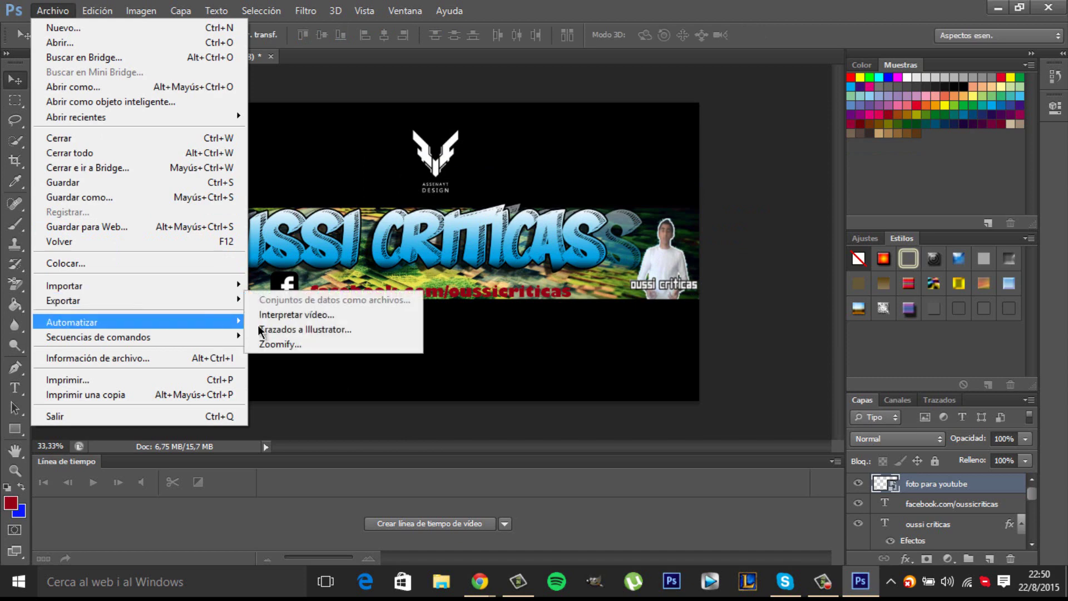
pyautogui.click(301, 316)
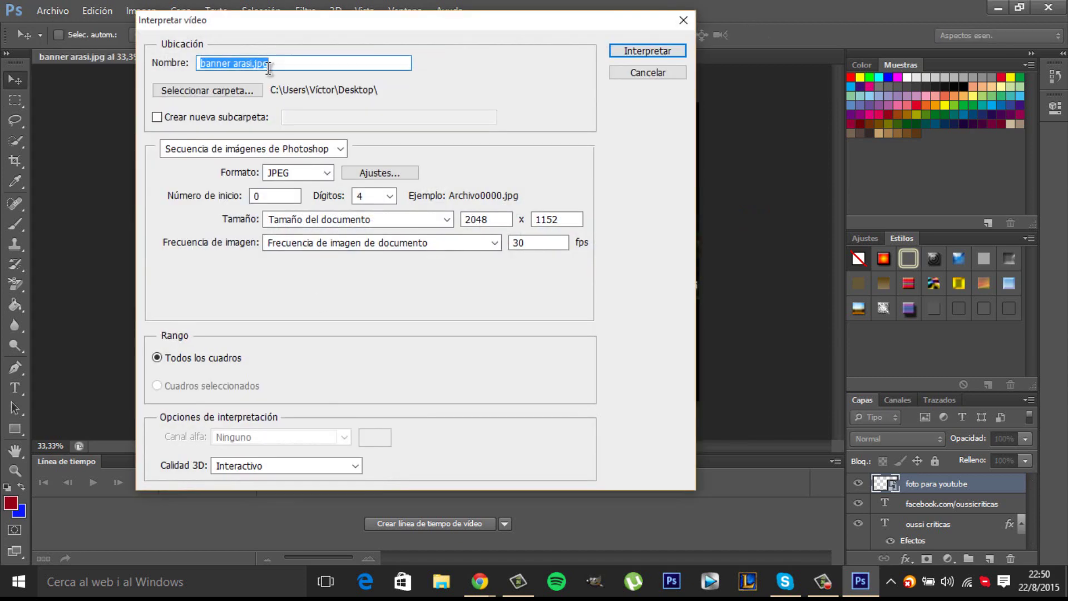
pyautogui.write('banpern')
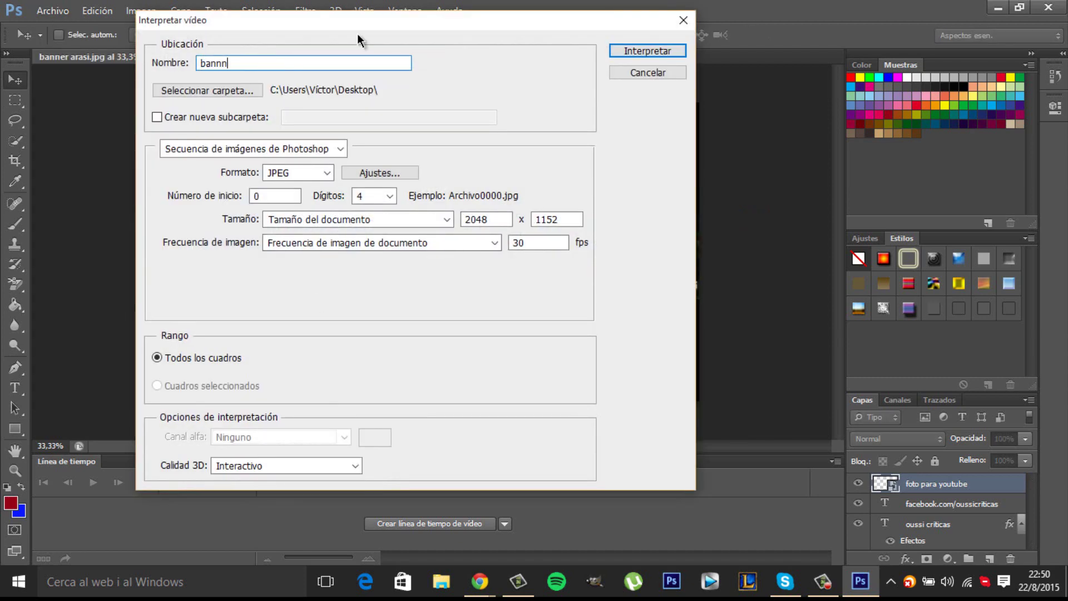
pyautogui.write('eroussicriticas.jpg')
pyautogui.click(669, 71)
# Step: Close Photoshop and open the exported banneroussicriticas0000.jpg from the desktop to examine the finished banner
pyautogui.click(1049, 7)
pyautogui.click(550, 231)
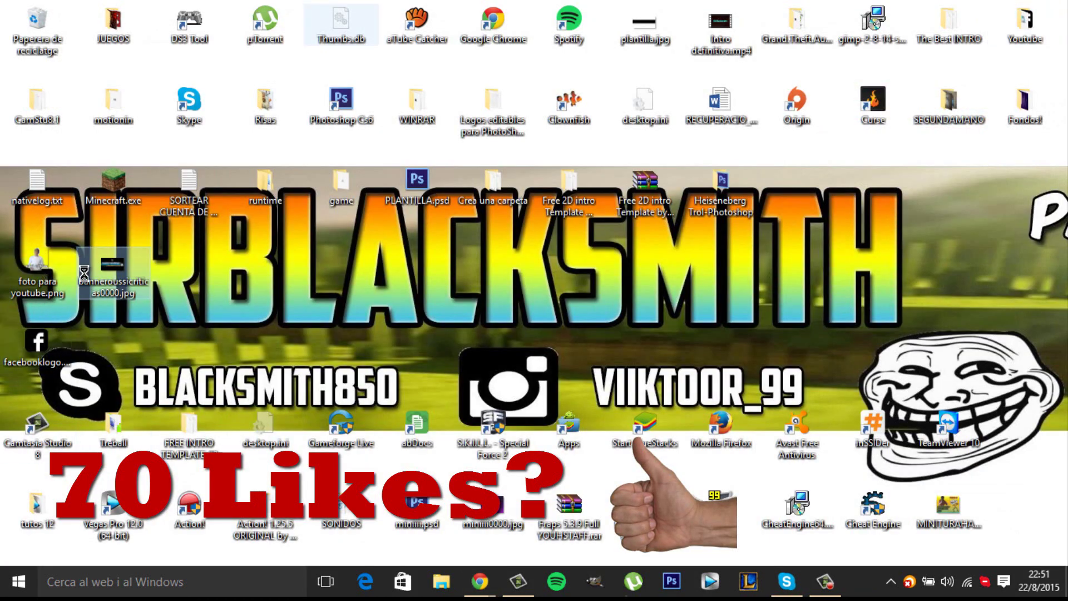
pyautogui.doubleClick(113, 266)
pyautogui.click(933, 62)
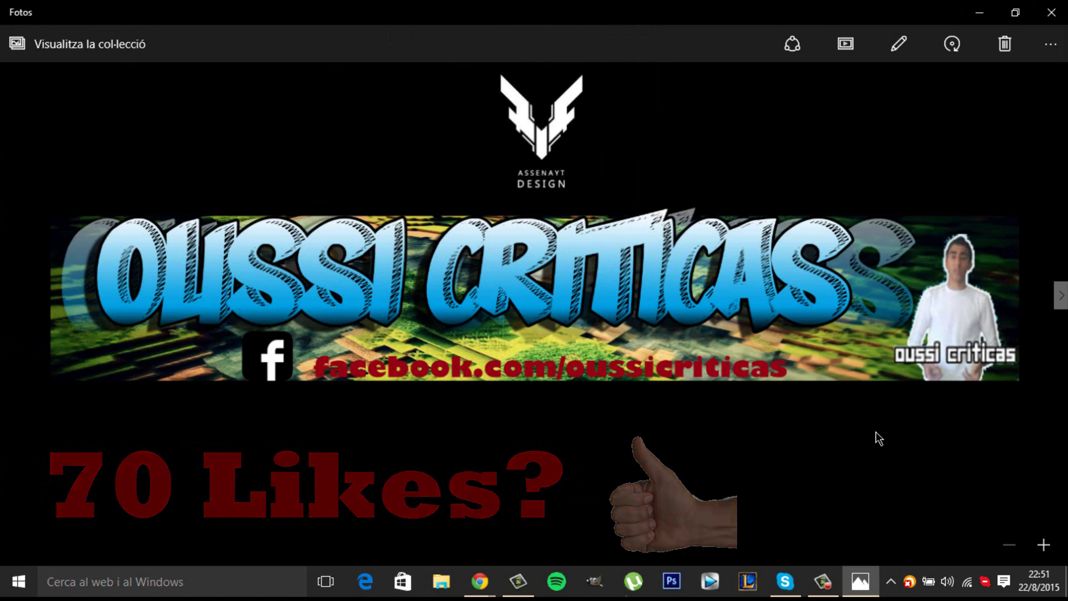